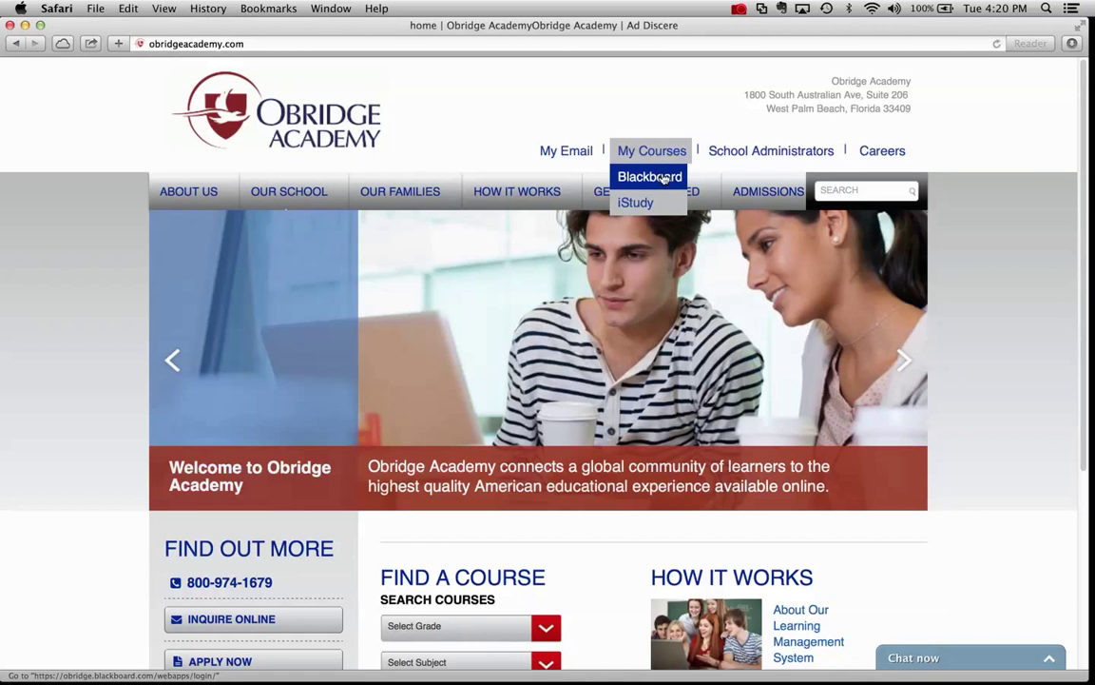
Open the Blackboard login page from the school's My Courses options and log in with the prefilled student credentials.
click(664, 178)
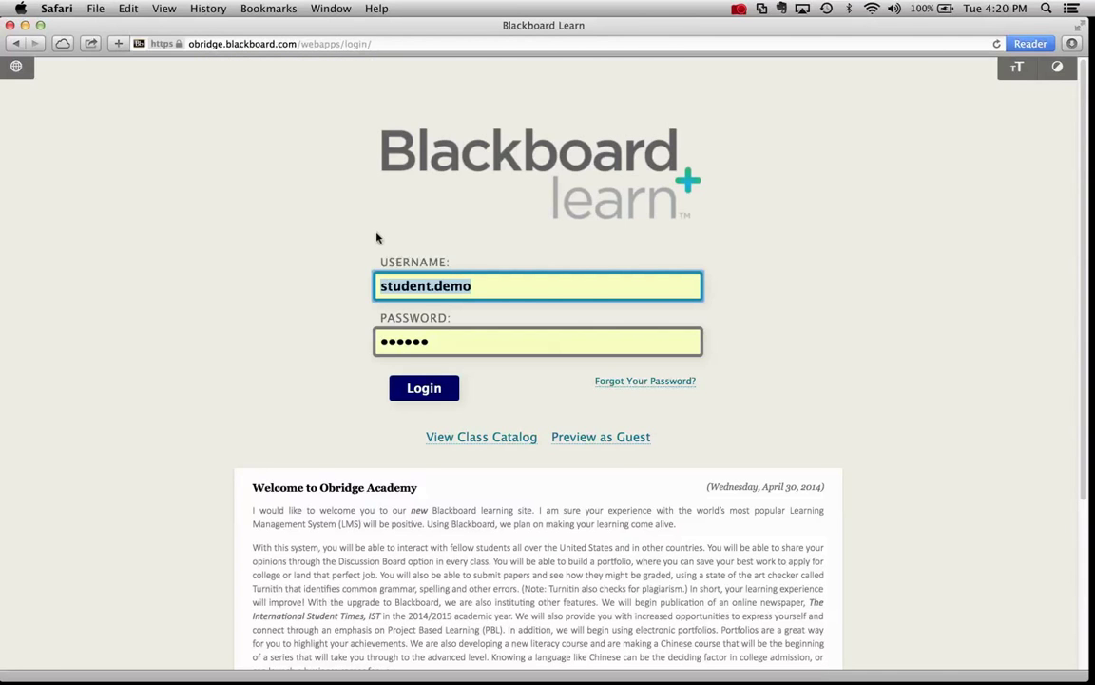
scroll(314, 366, down, 2)
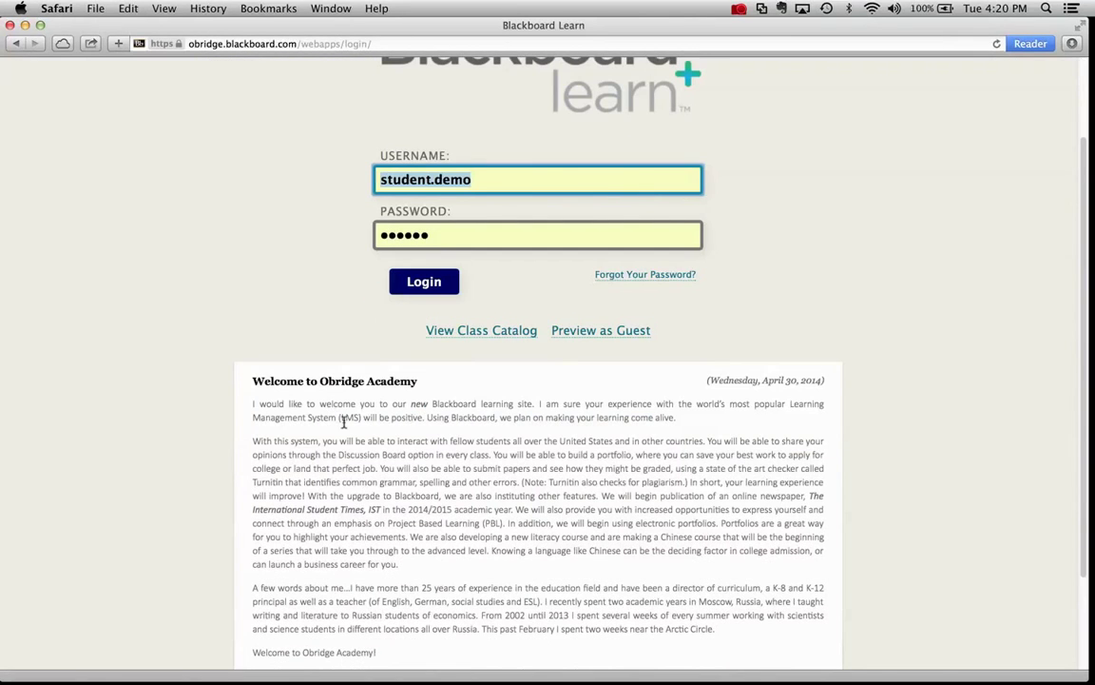
click(414, 282)
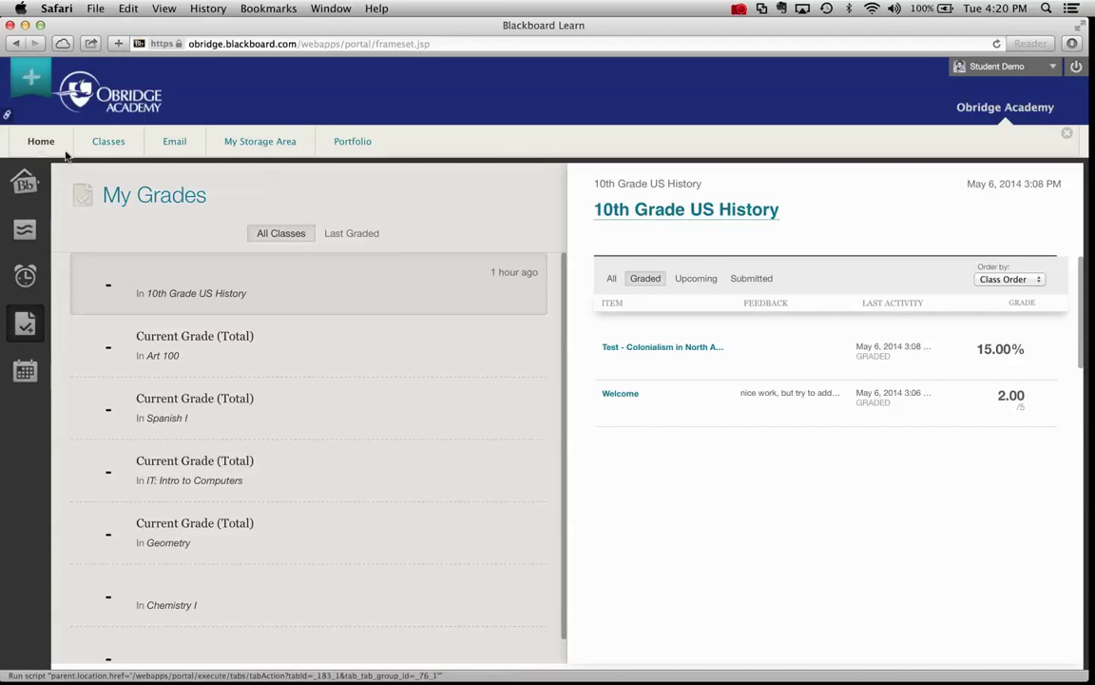
Look through the Classes, Email, My Storage Area and Portfolio pages of the student account.
click(95, 142)
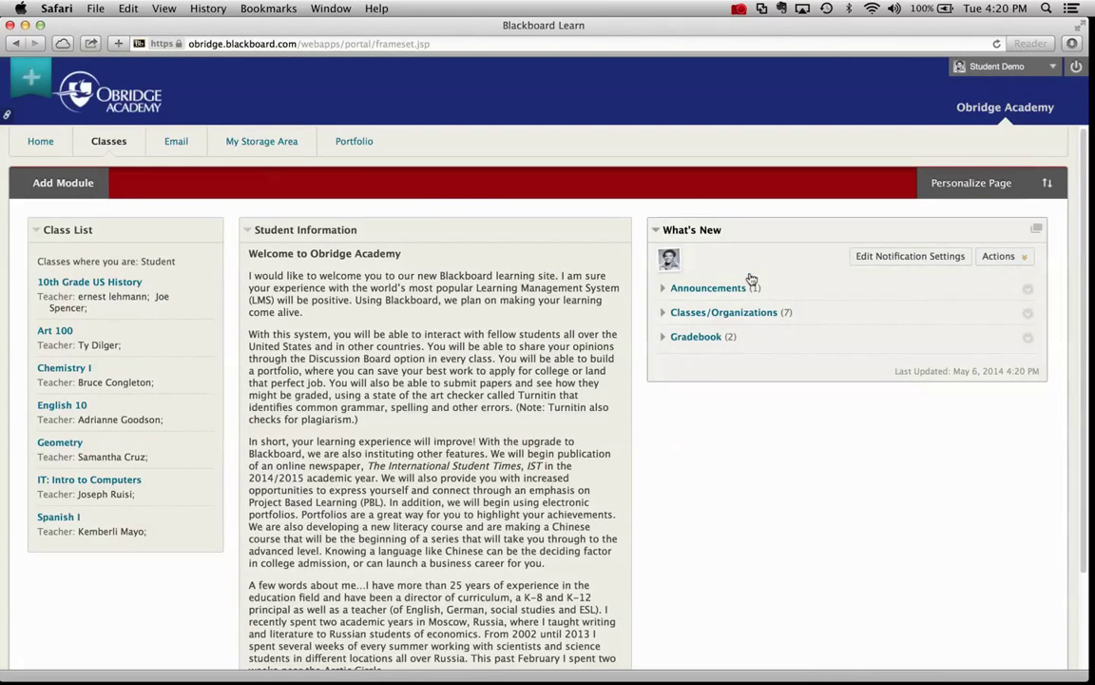
click(177, 142)
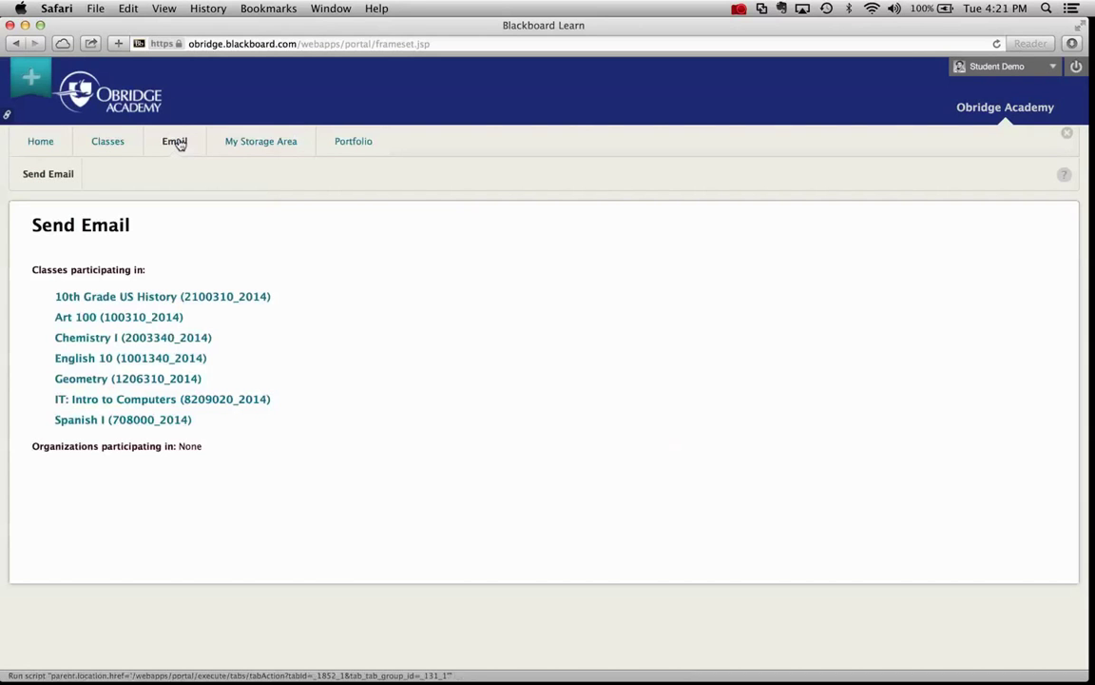
click(245, 144)
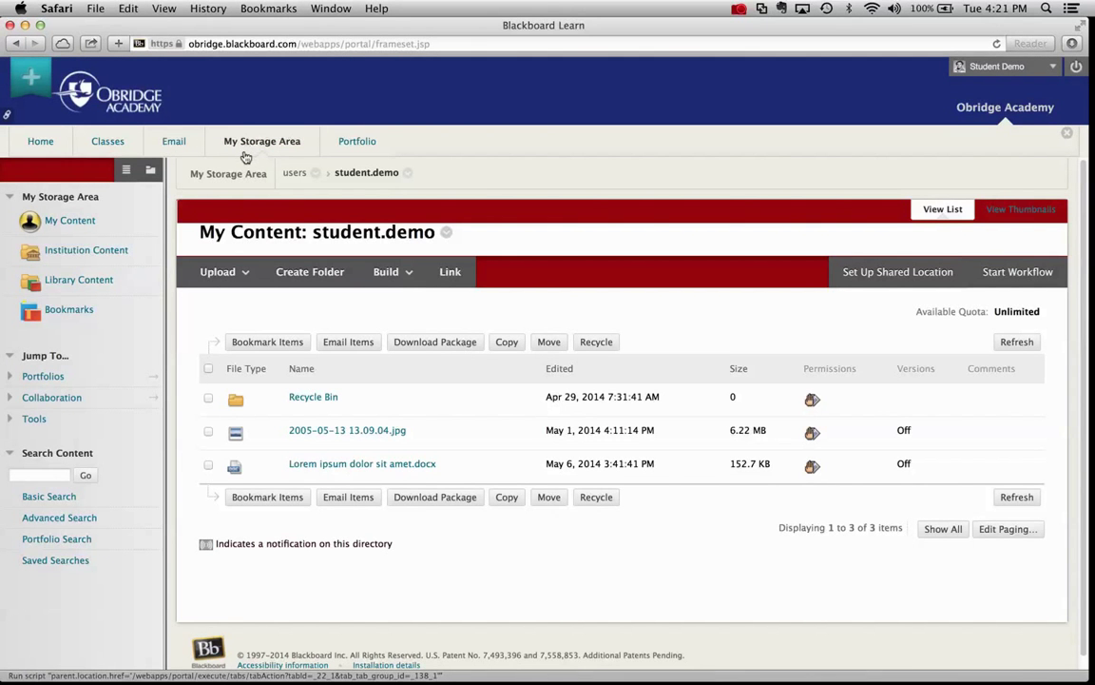
click(354, 142)
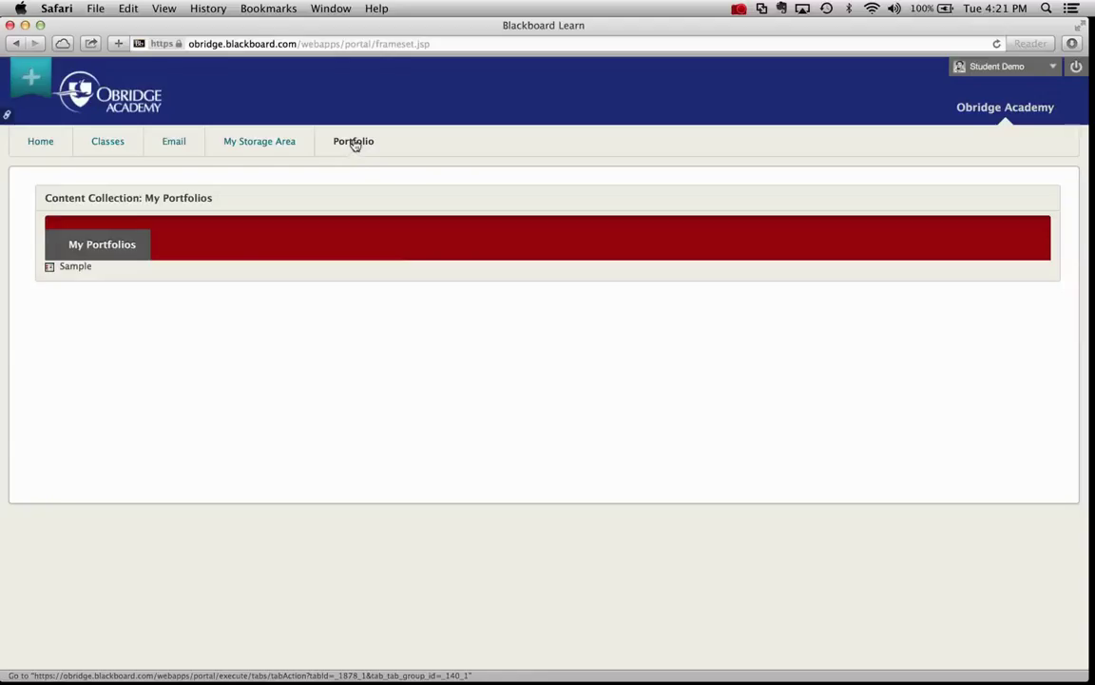
Return to the Home page and view the 10th Grade US History grades, first all items and then graded items only.
click(41, 144)
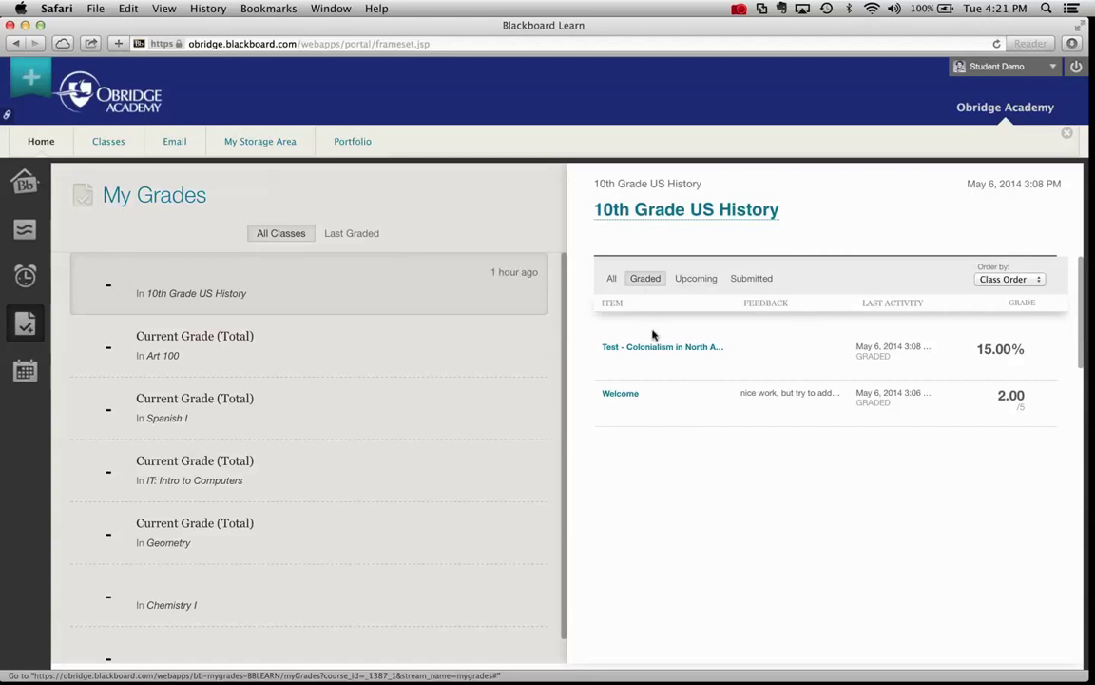
click(610, 278)
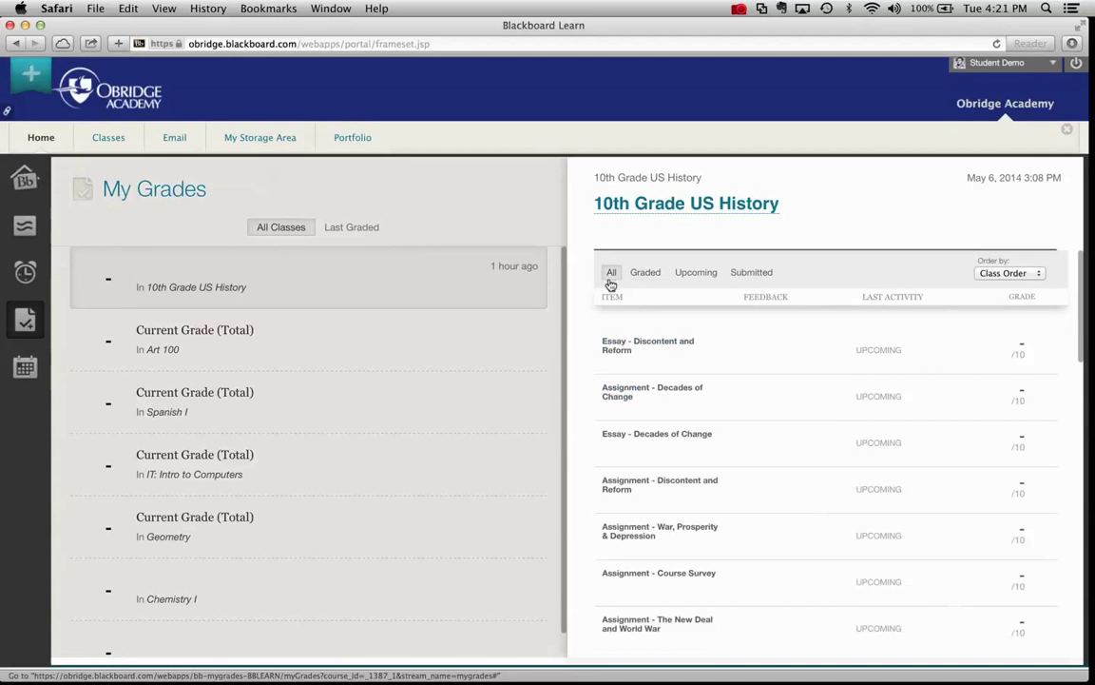
click(646, 274)
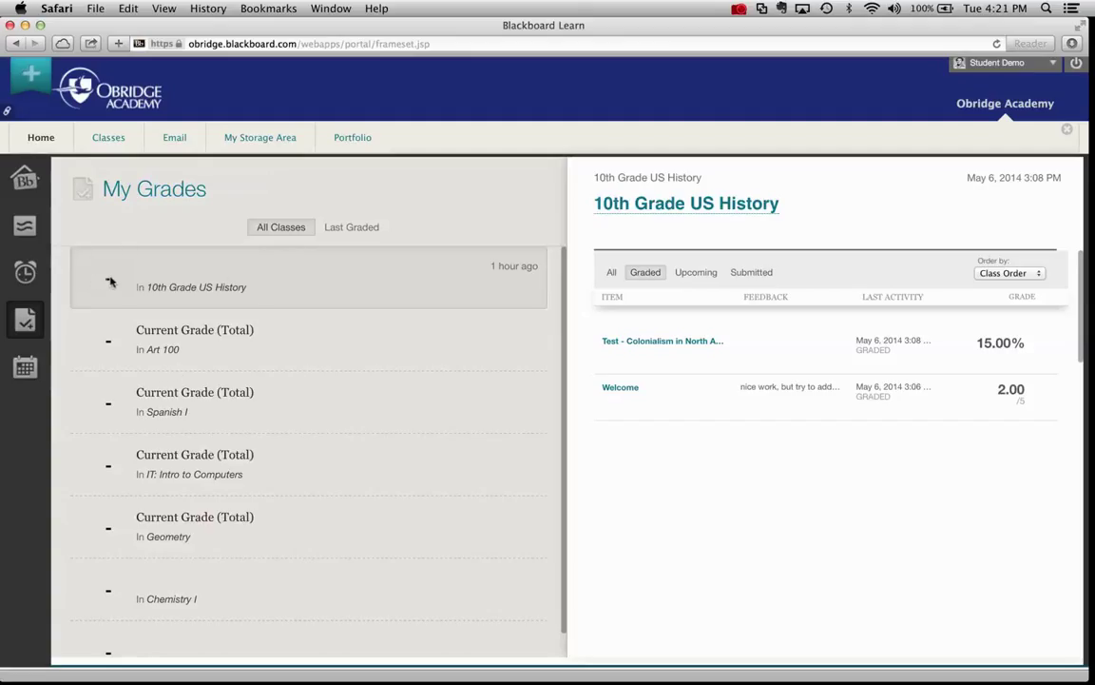
Review the Home overview, Posts, Updates and Calendar sections, including the calendar's list of class calendars.
click(27, 190)
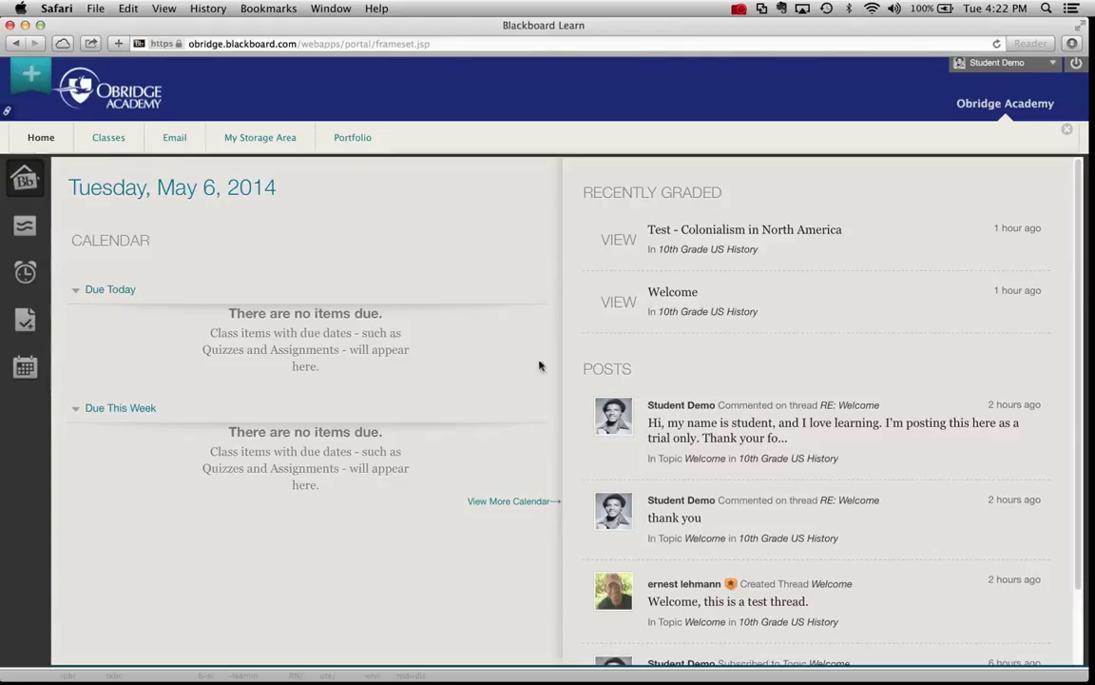
click(25, 230)
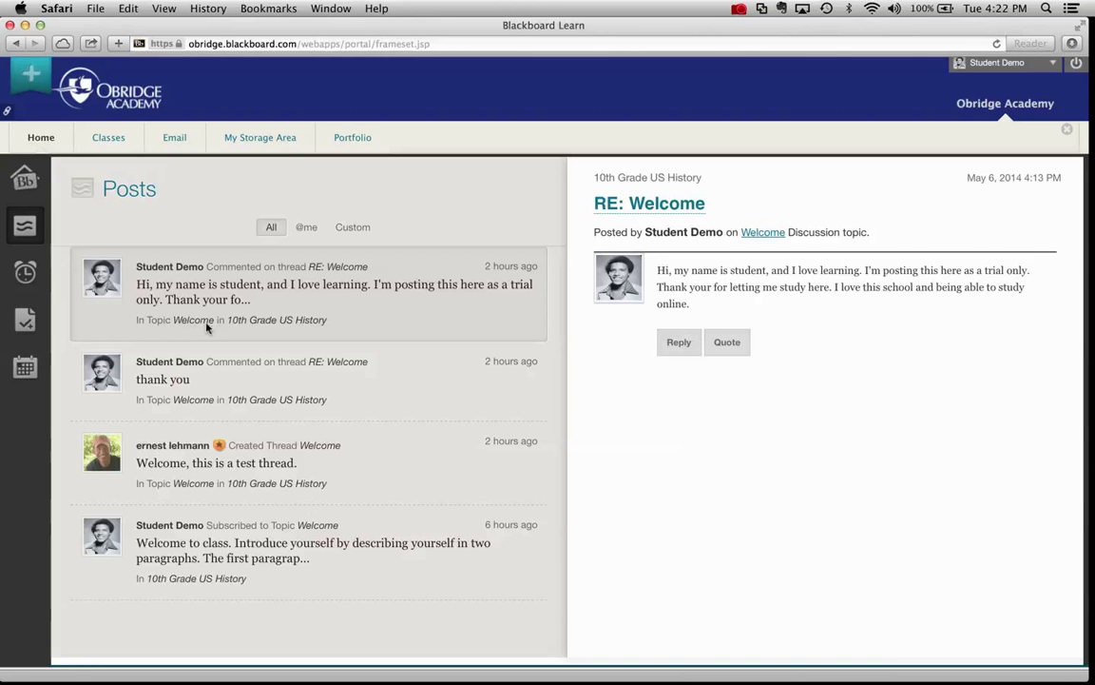
click(25, 272)
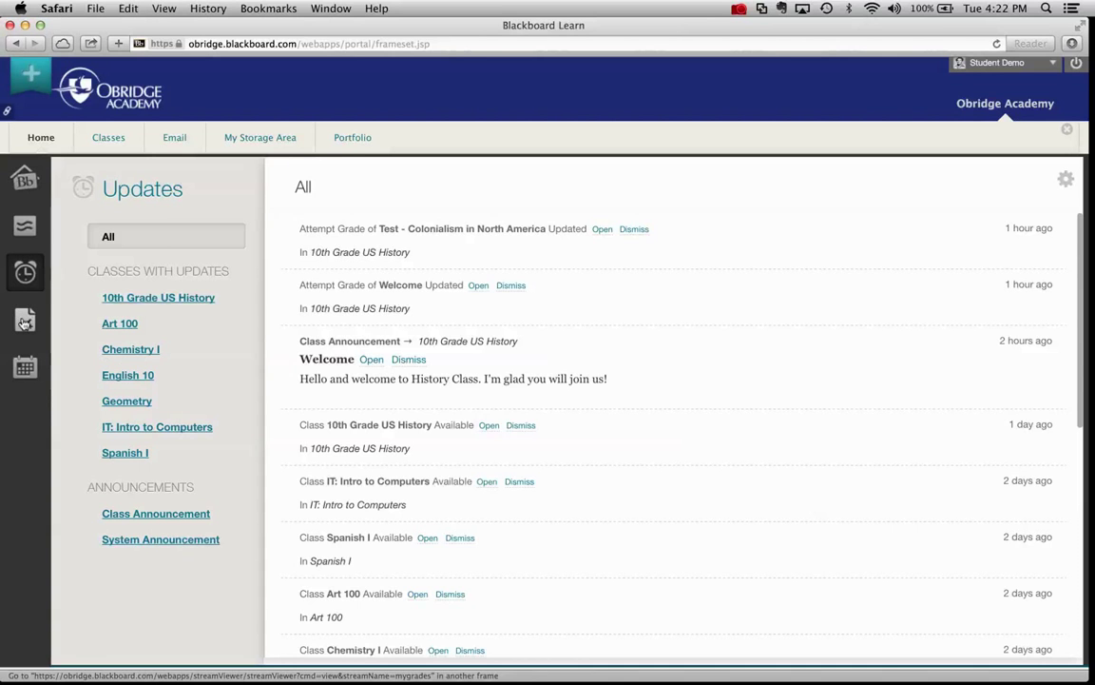
click(24, 367)
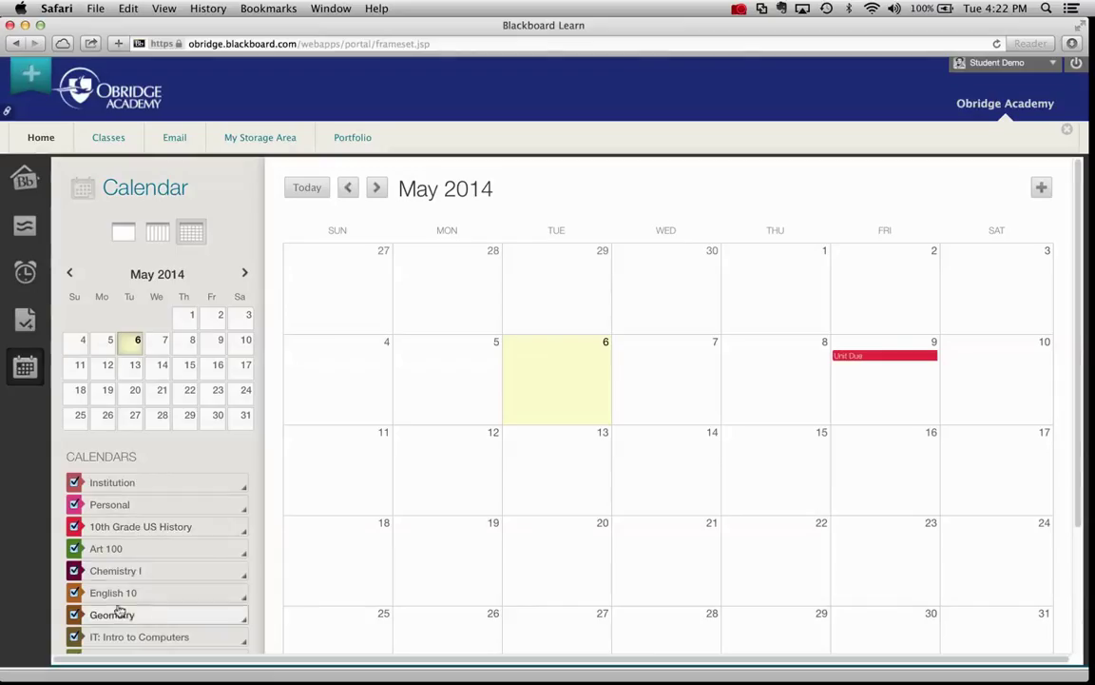
click(75, 506)
click(75, 526)
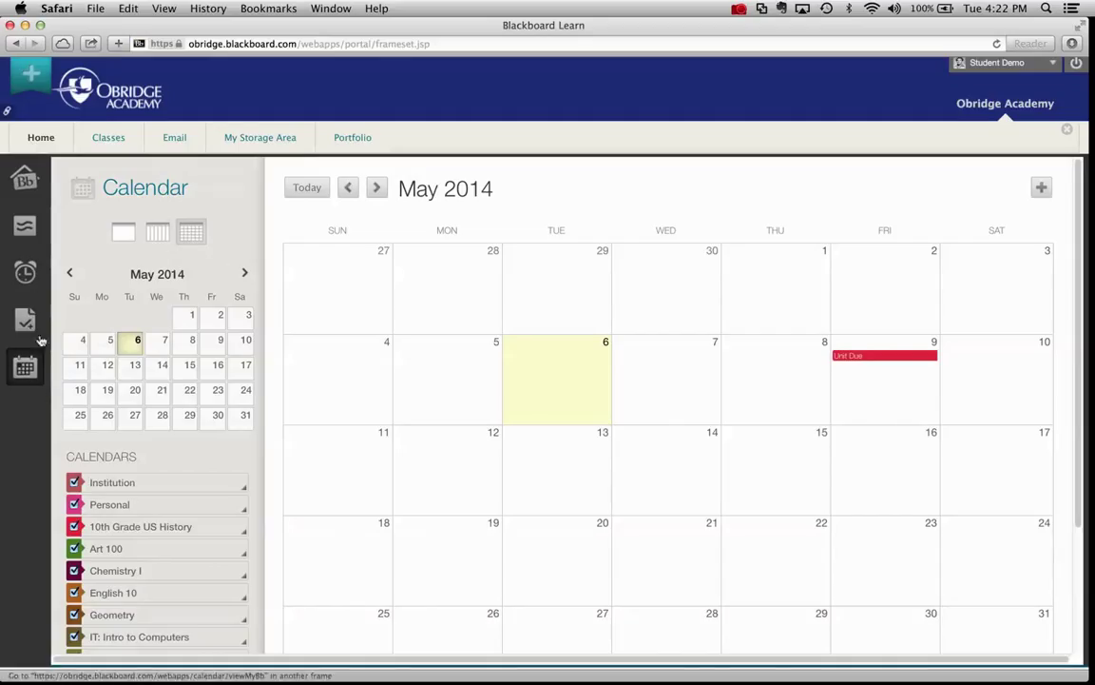
Open the Classes page and expand Announcements and Classes/Organizations under What's New.
click(109, 138)
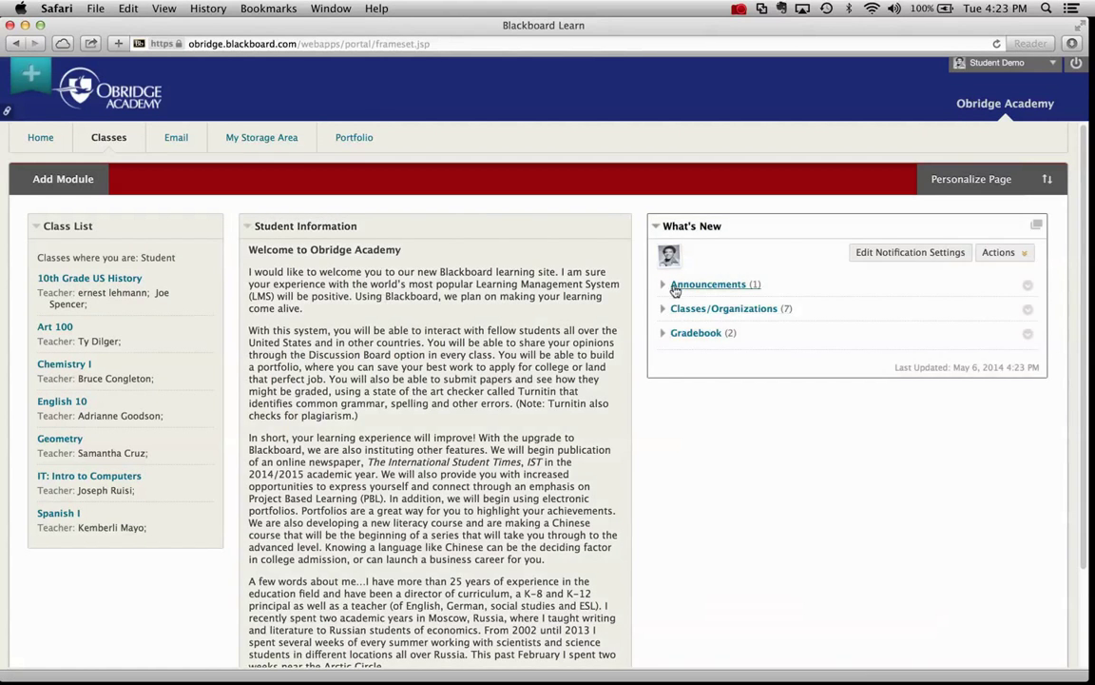
click(668, 285)
click(665, 348)
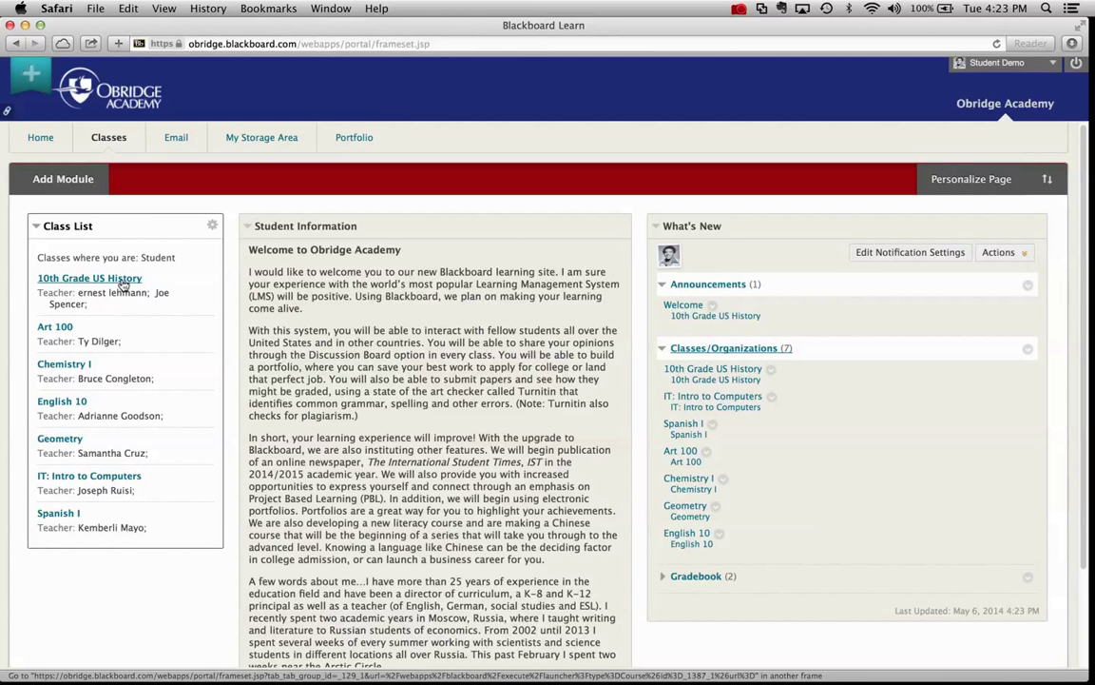
Open the 10th Grade US History class and look over its Course Introduction.
click(123, 285)
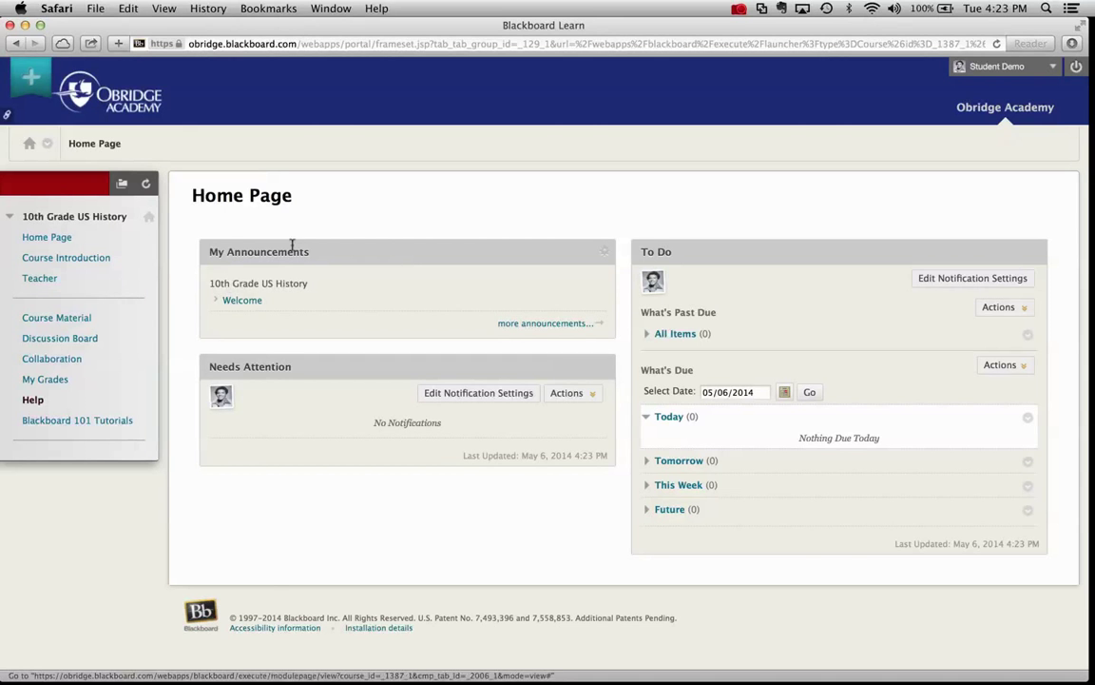
click(73, 257)
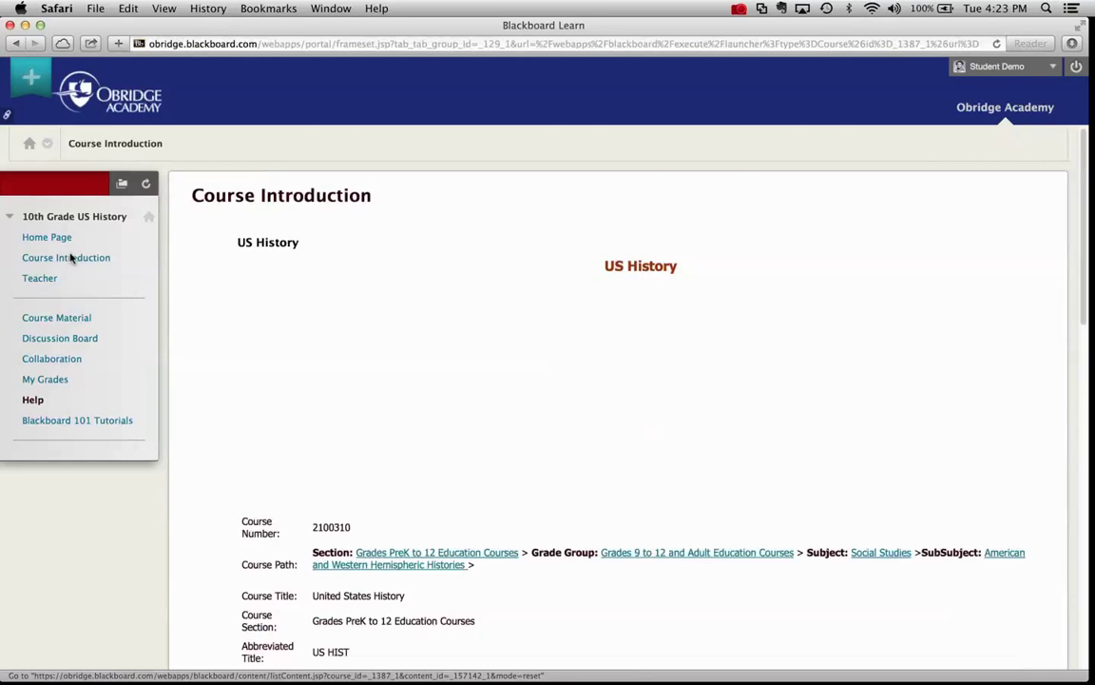
scroll(472, 330, down, 10)
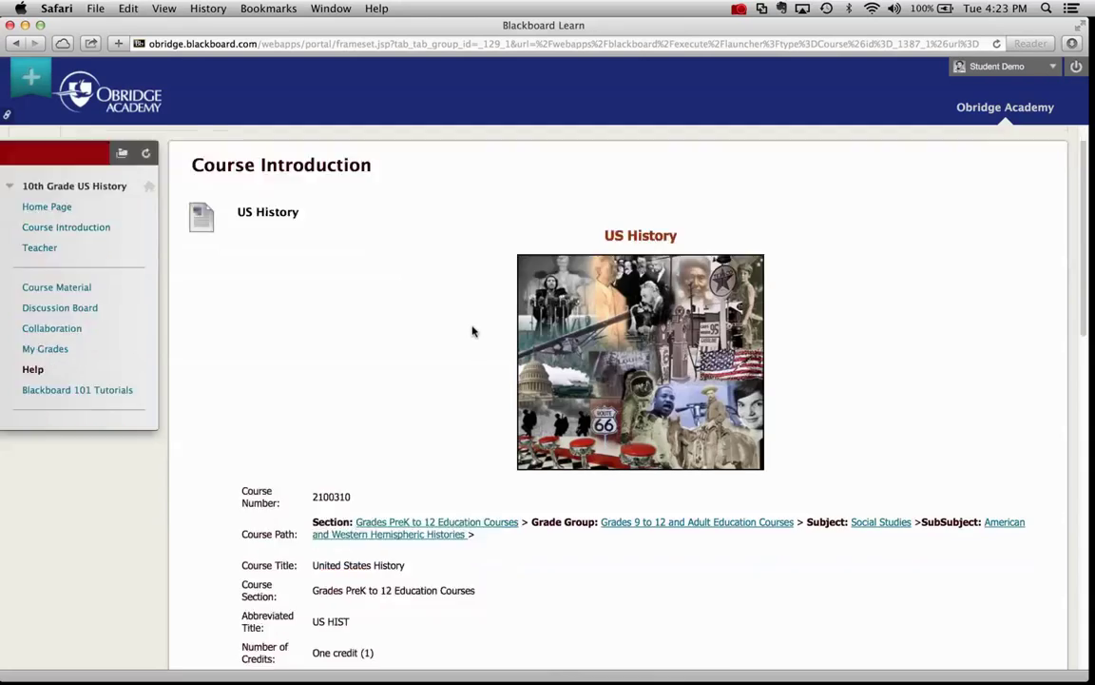
scroll(470, 336, up, 15)
scroll(469, 337, down, 10)
scroll(470, 335, up, 10)
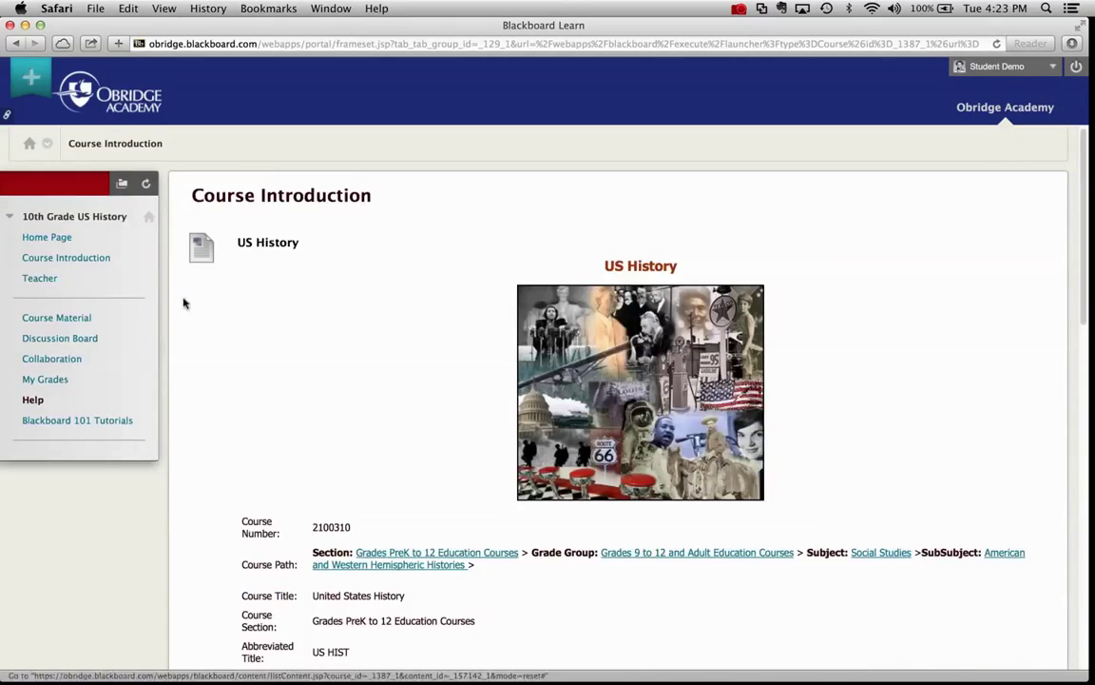
Open the Materials folder of Unit 1. The American Pageant in the course material and skim its introduction.
click(56, 320)
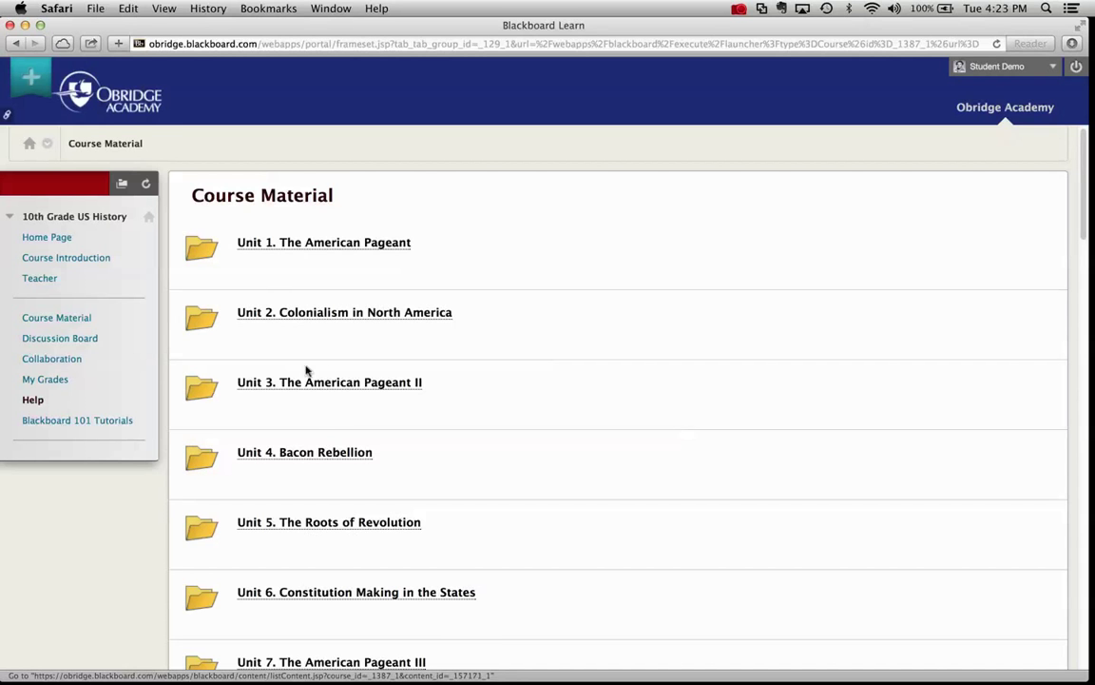
click(343, 243)
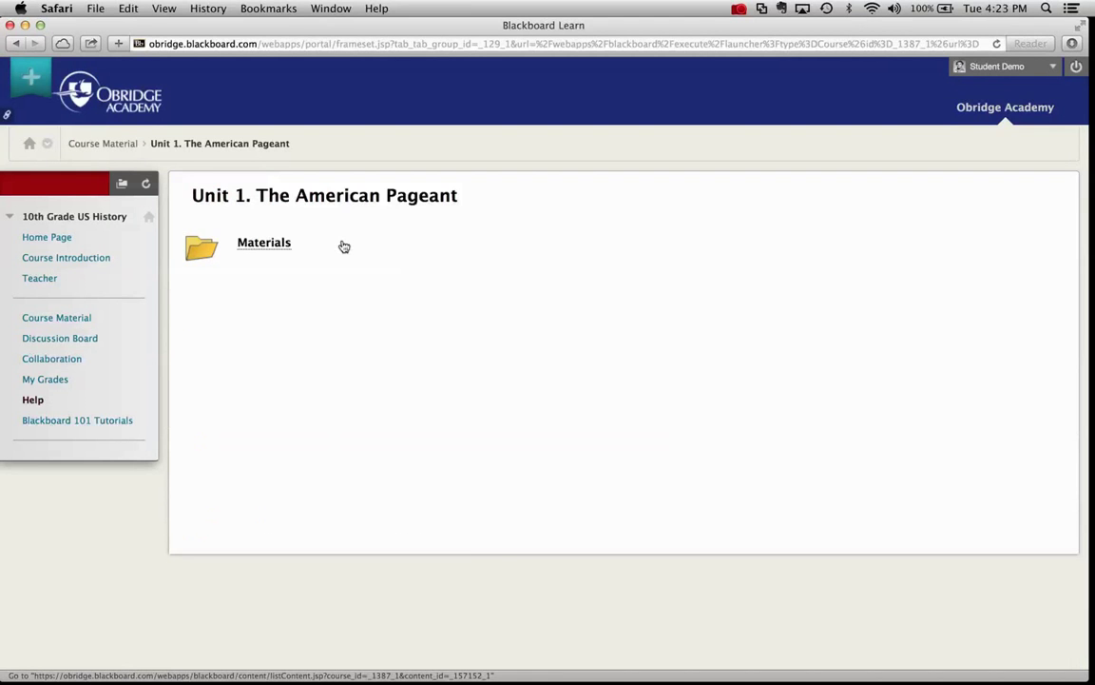
click(269, 245)
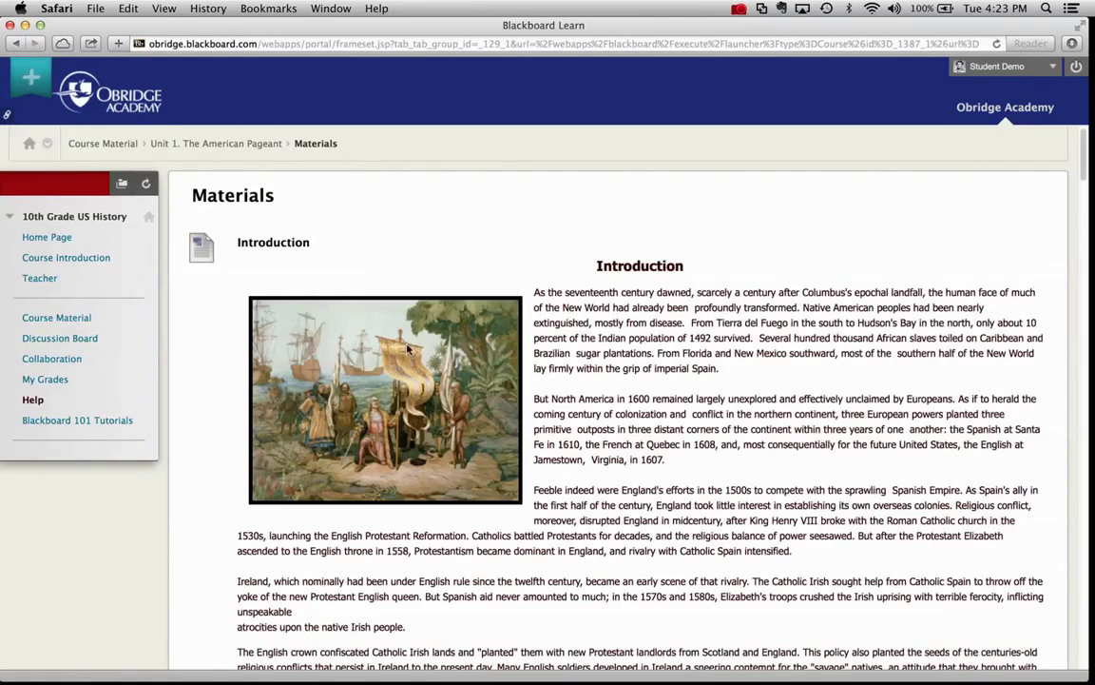
scroll(390, 276, down, 10)
scroll(406, 350, up, 7)
scroll(406, 350, up, 3)
Go back to the class list and open Assignment – Chemistry Overview from Unit 1 of the Chemistry I course materials.
click(884, 106)
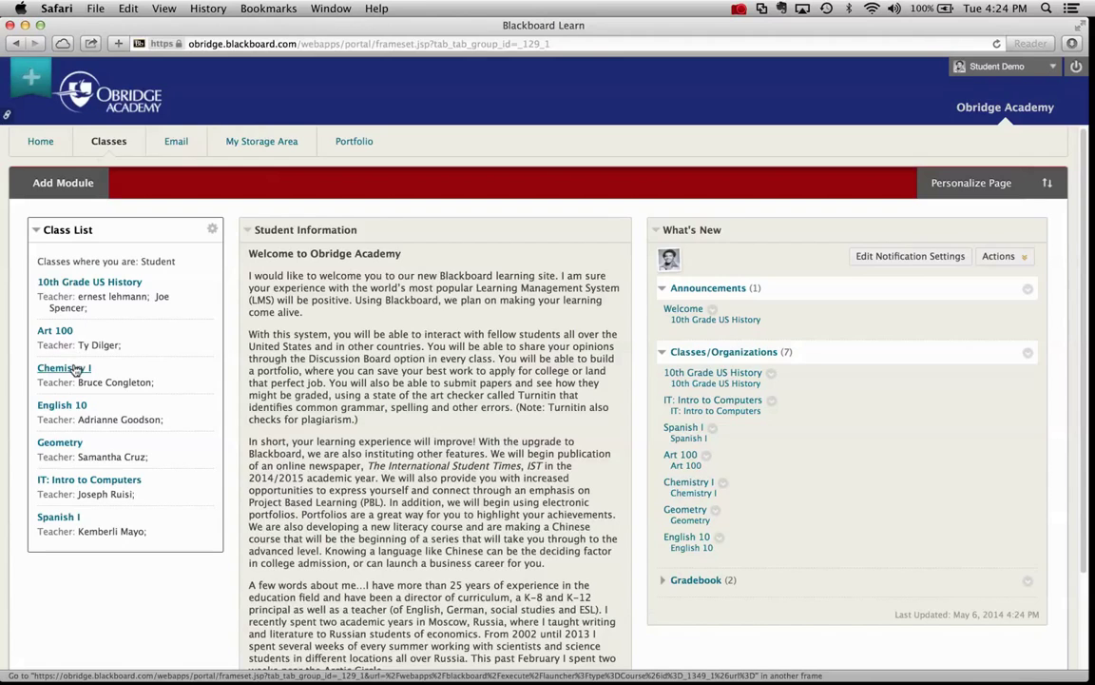
click(74, 368)
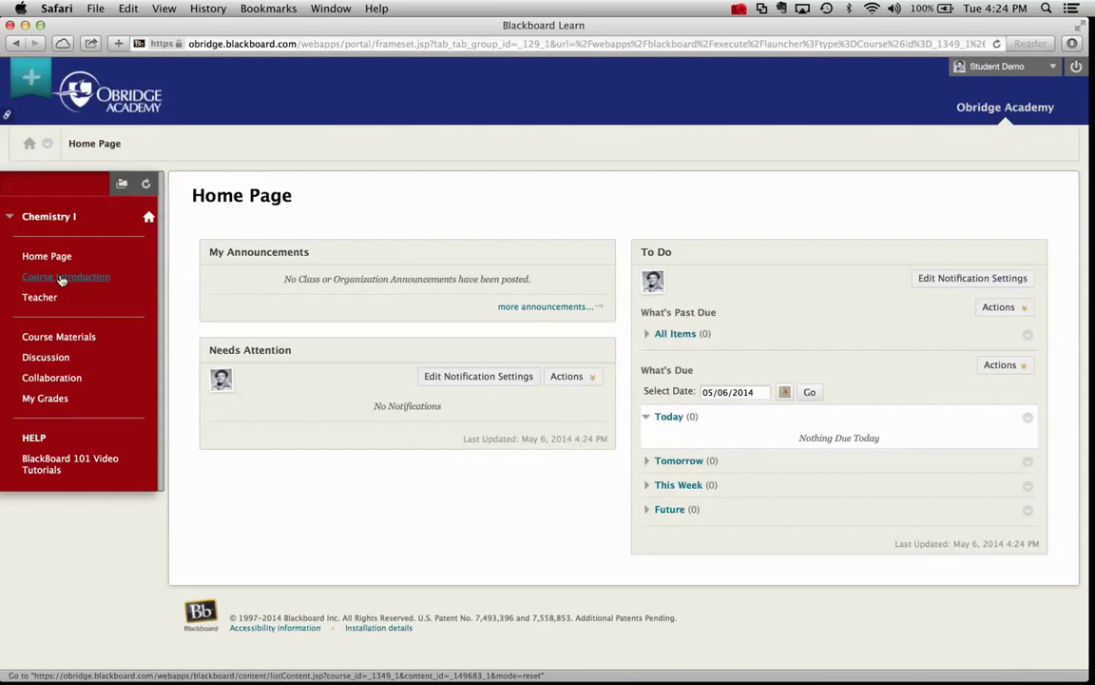
click(59, 337)
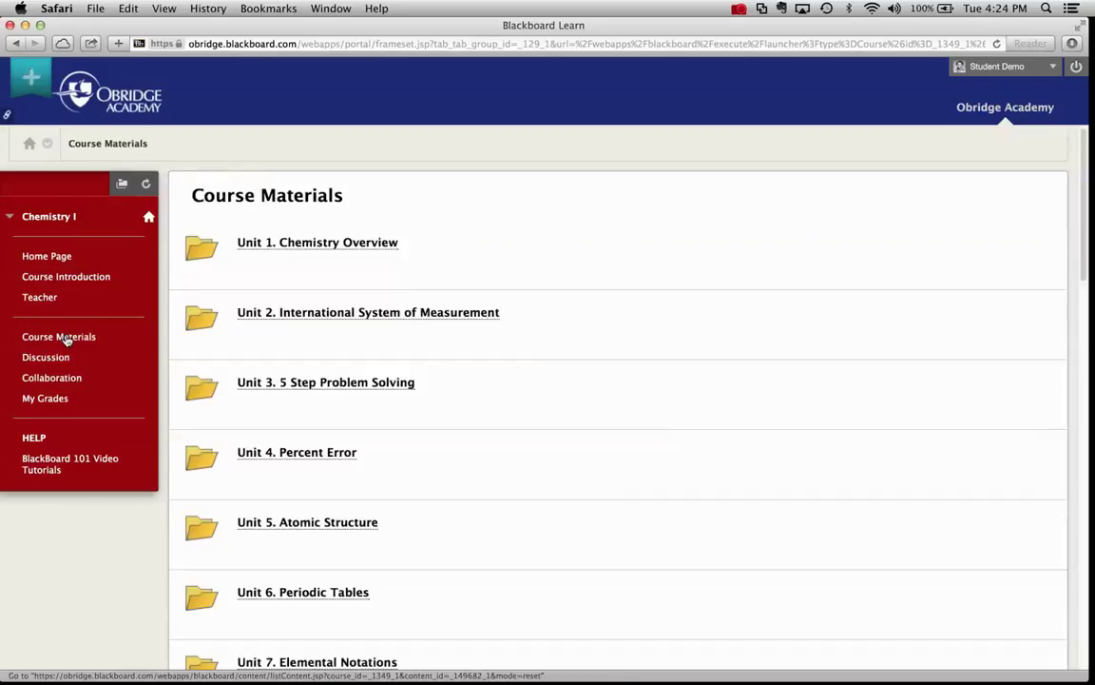
click(344, 246)
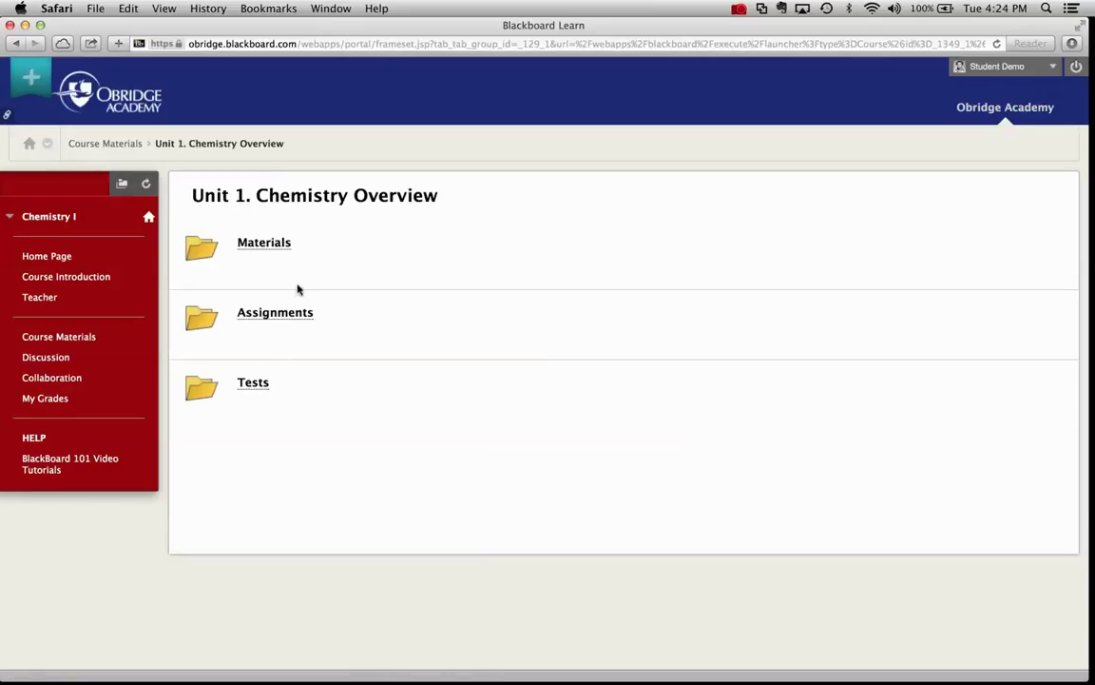
click(267, 316)
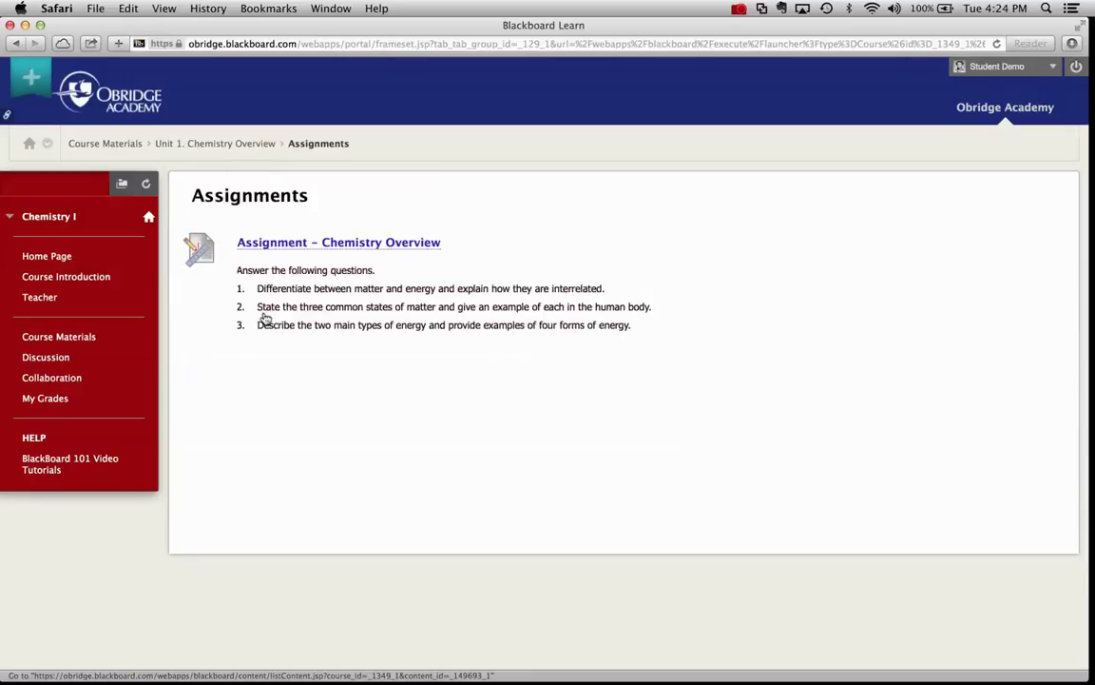
click(300, 246)
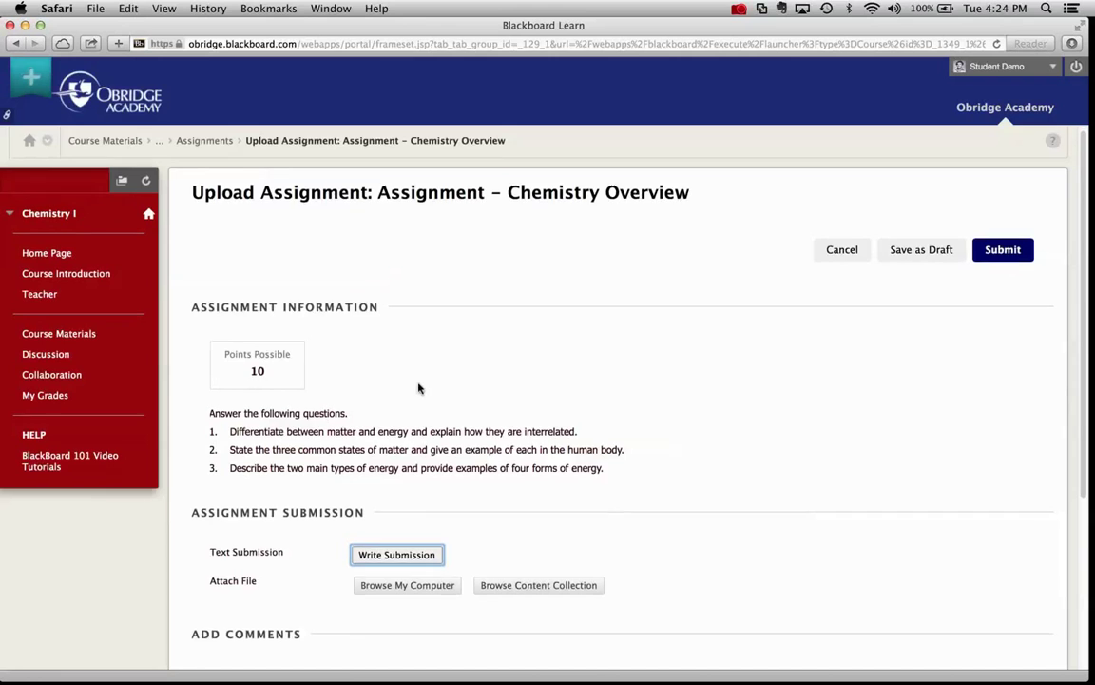
Open the assignment's text submission editor, enter the trial text "sldjfa" and clear it again.
scroll(419, 386, down, 2)
scroll(430, 447, down, 2)
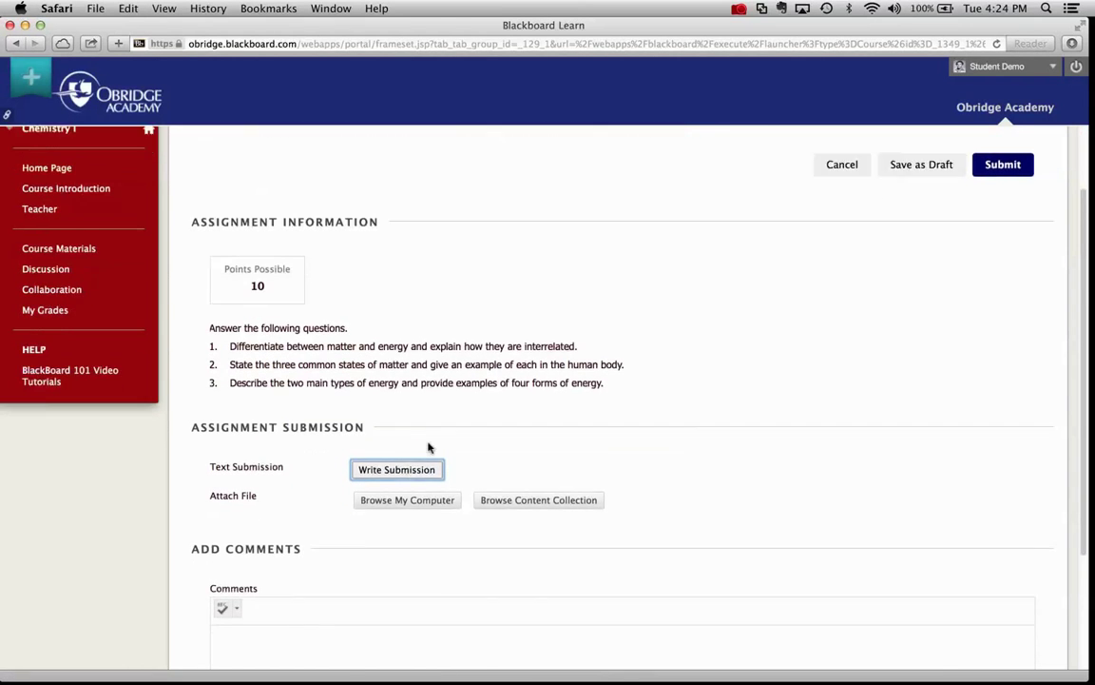
click(404, 430)
click(358, 488)
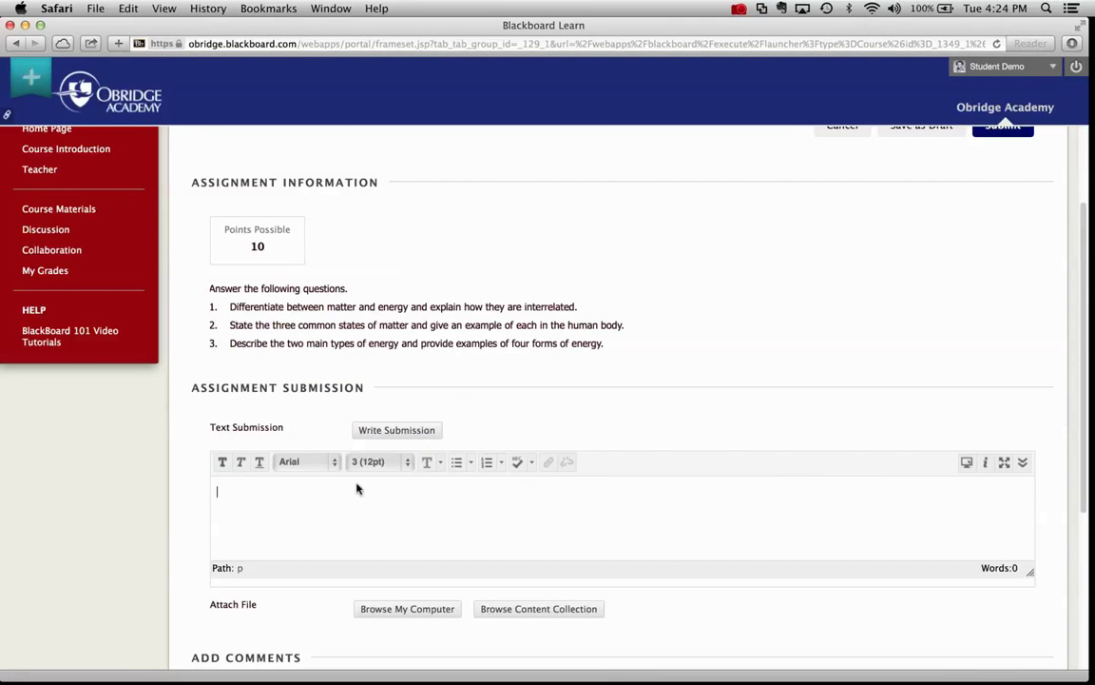
text(sldjfa)
key(super+a)
key(BackSpace)
Browse the computer for an assignment attachment, select Lorem ipsum dolor sit amet, and cancel the file choice.
scroll(378, 478, down, 5)
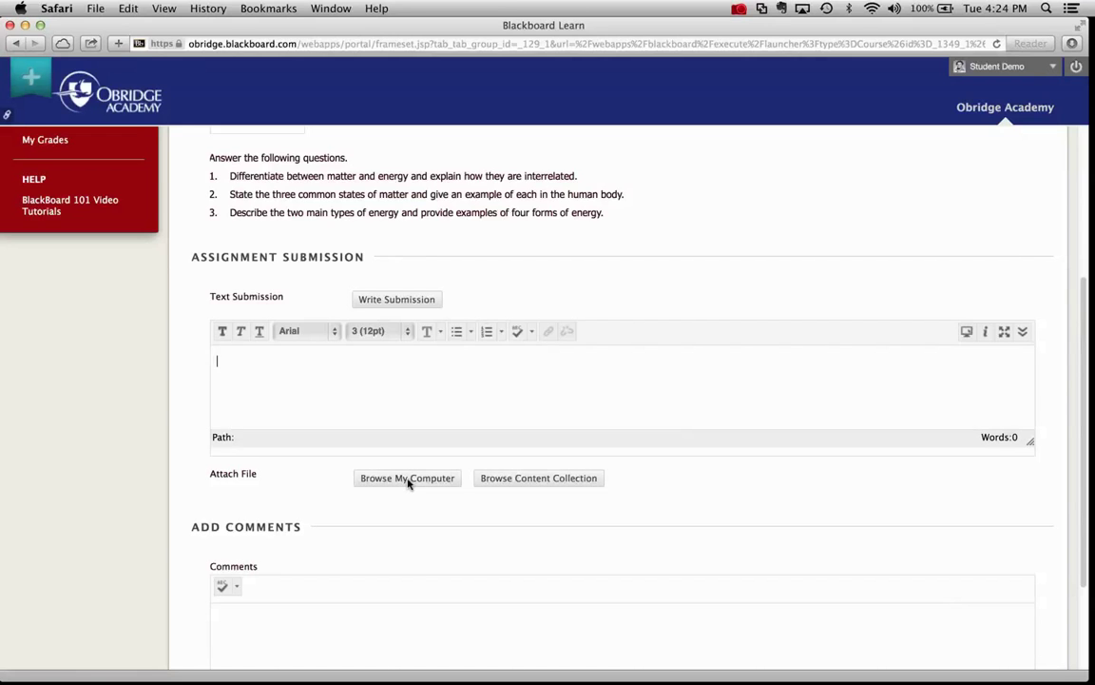
click(408, 478)
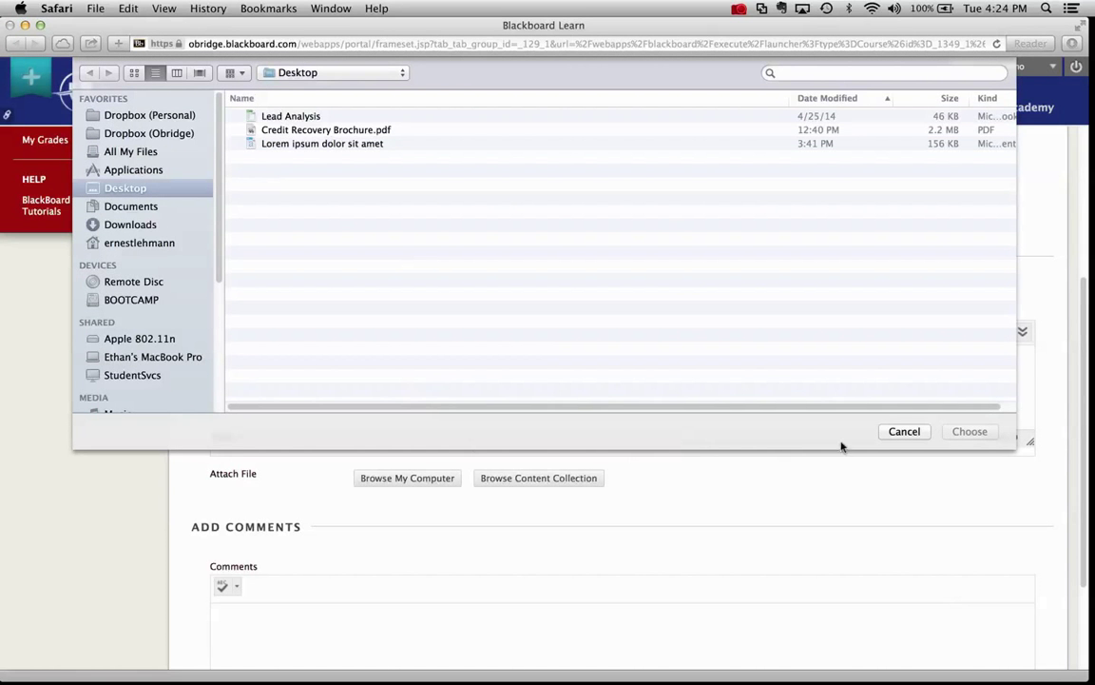
click(302, 144)
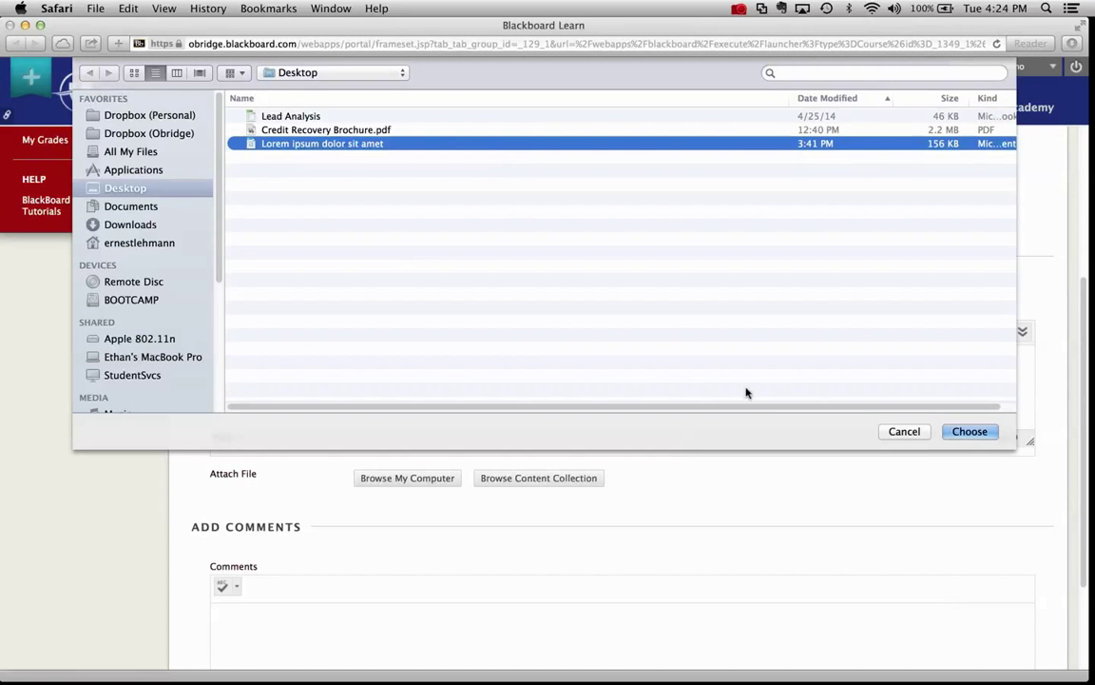
click(902, 433)
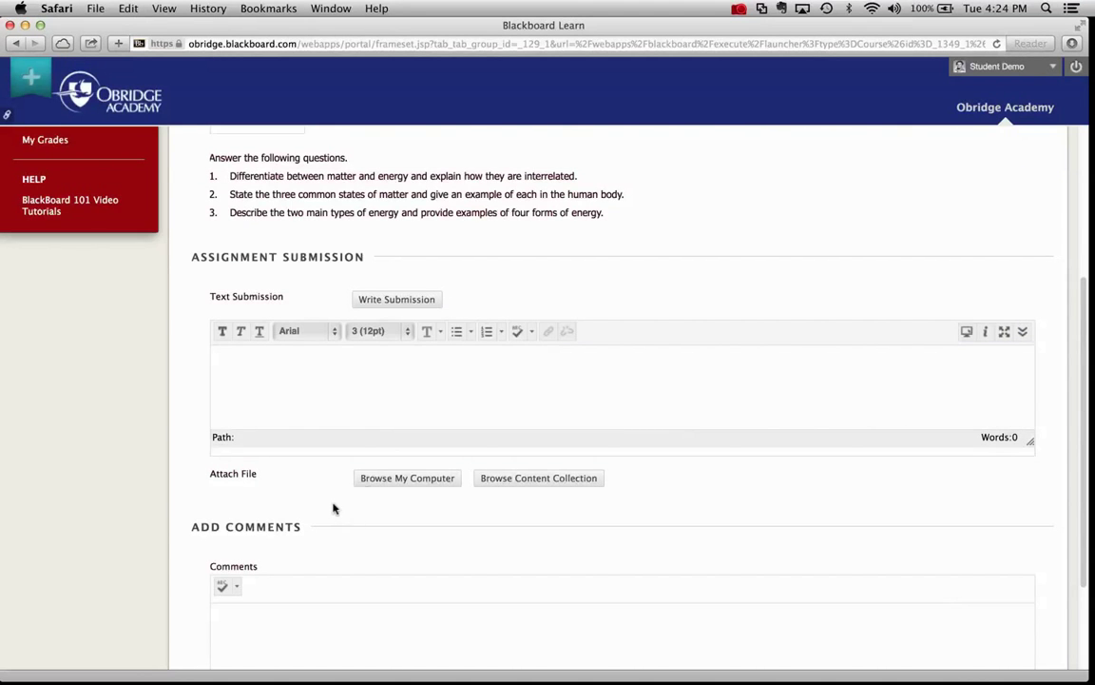
Leave the assignment for Unit 1. Chemistry Overview, open Test – Chemistry Overview from its Tests folder, and begin the test.
scroll(396, 445, down, 3)
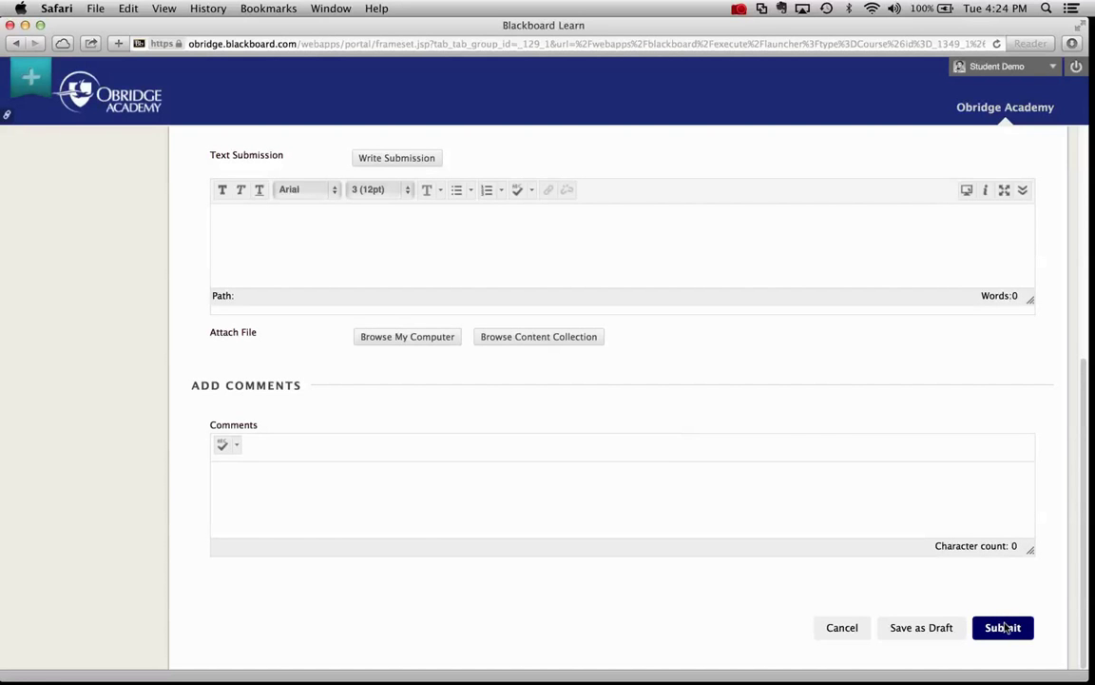
scroll(487, 394, up, 5)
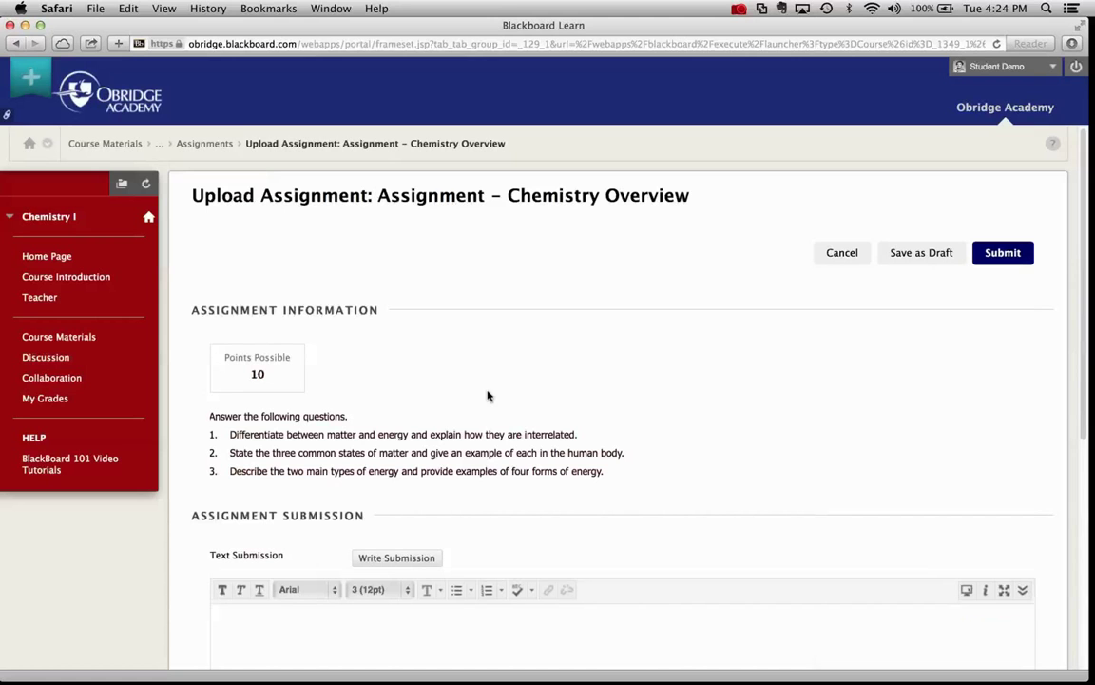
click(160, 144)
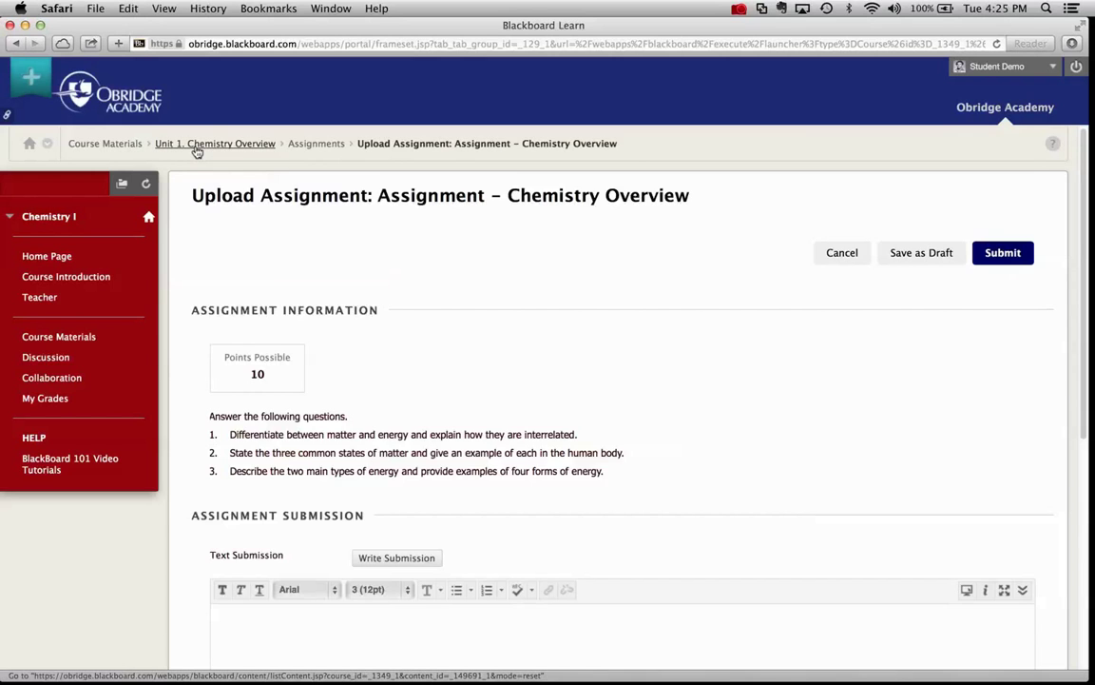
click(196, 149)
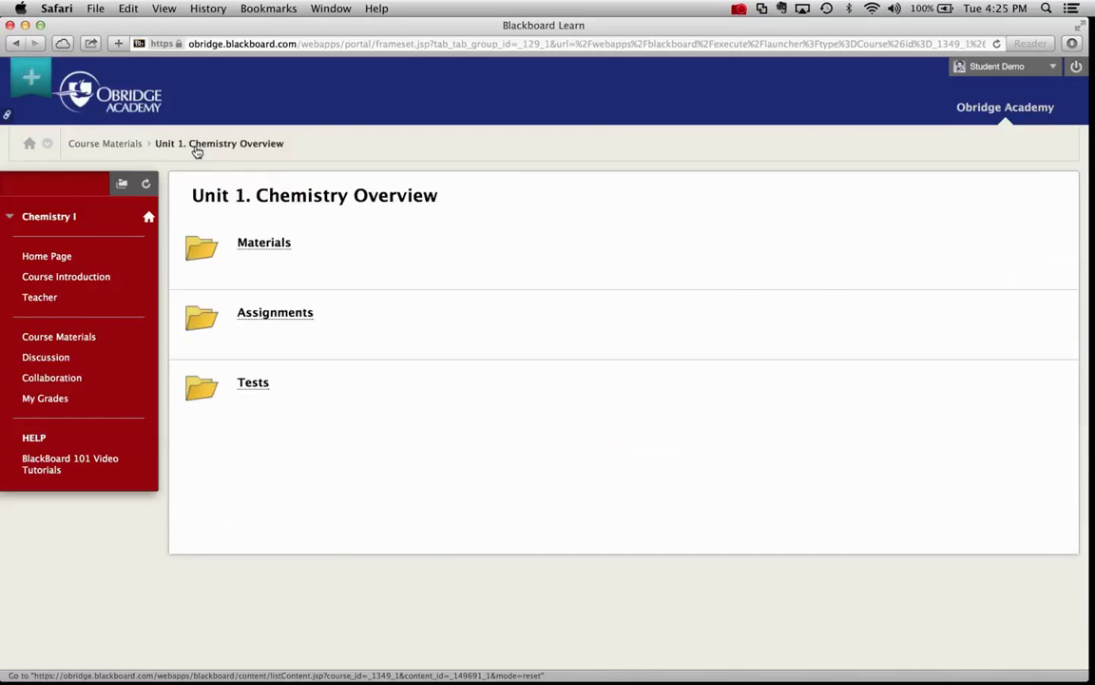
click(255, 384)
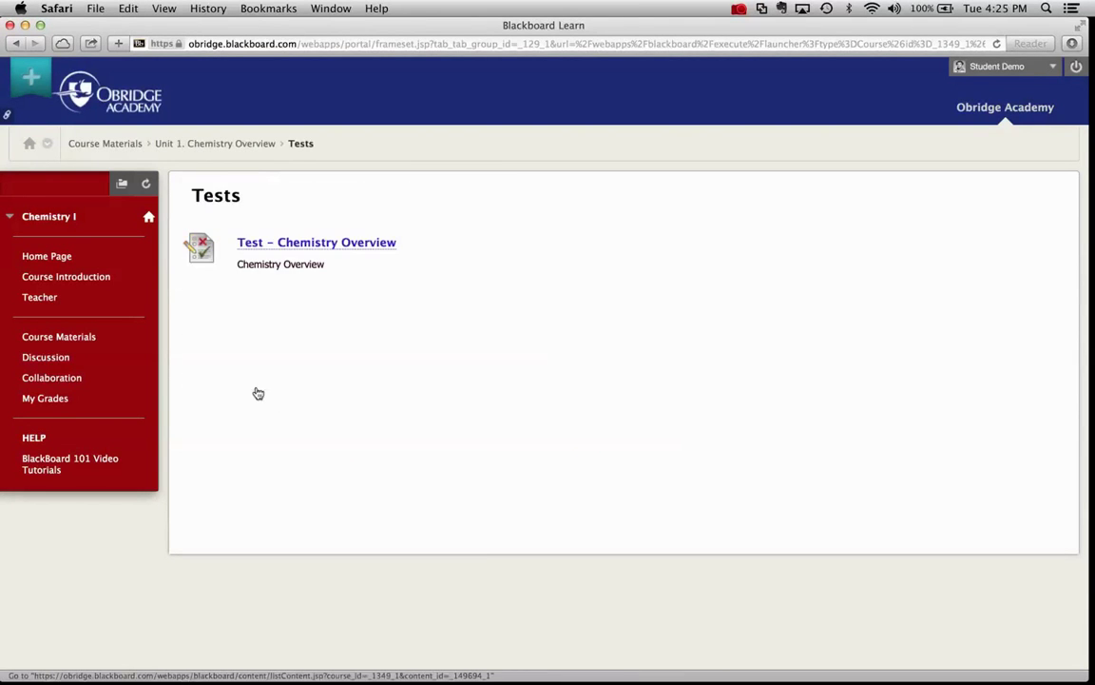
click(299, 245)
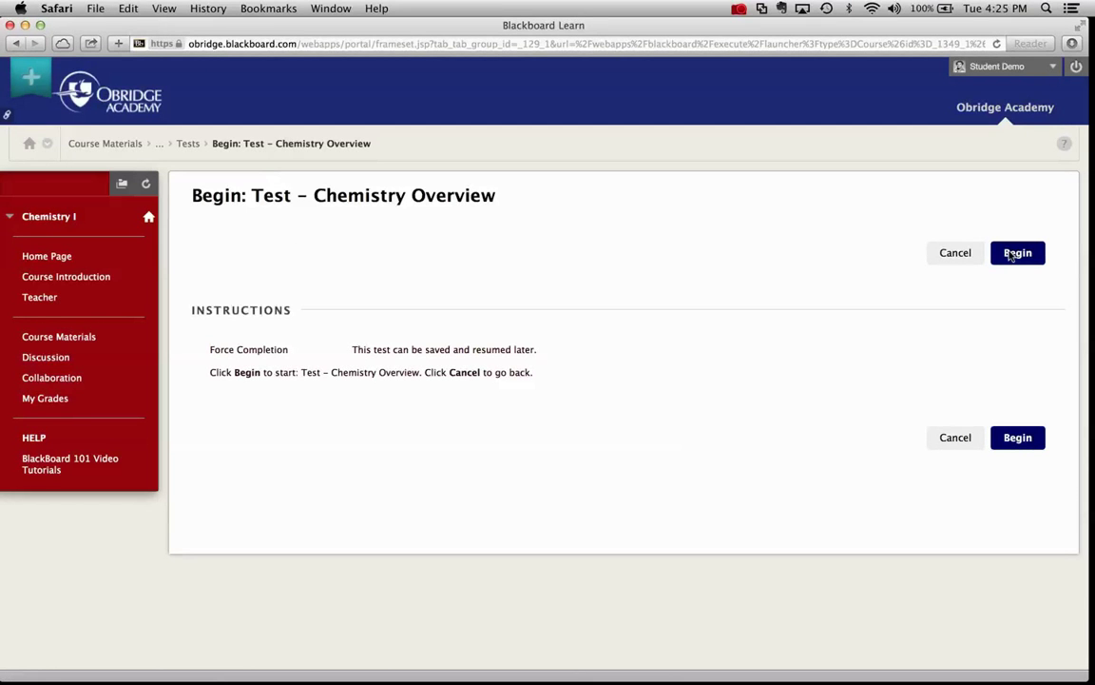
click(1016, 253)
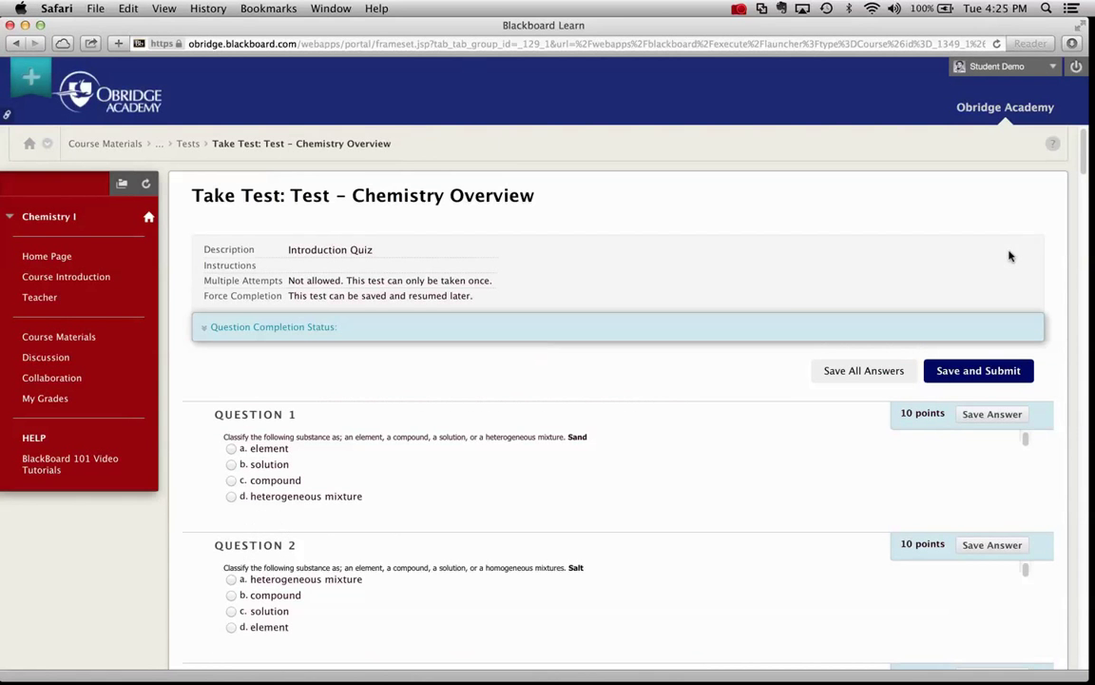
Answer element for Question 1, compound for Question 2 and solution for Question 3.
scroll(690, 399, down, 3)
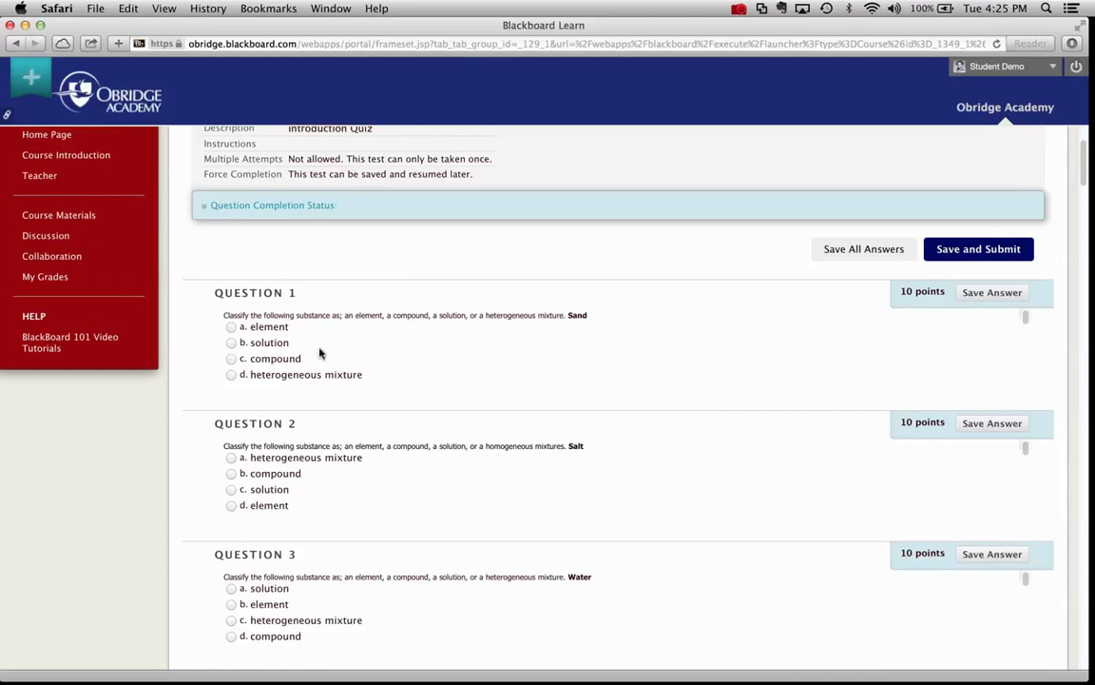
click(230, 328)
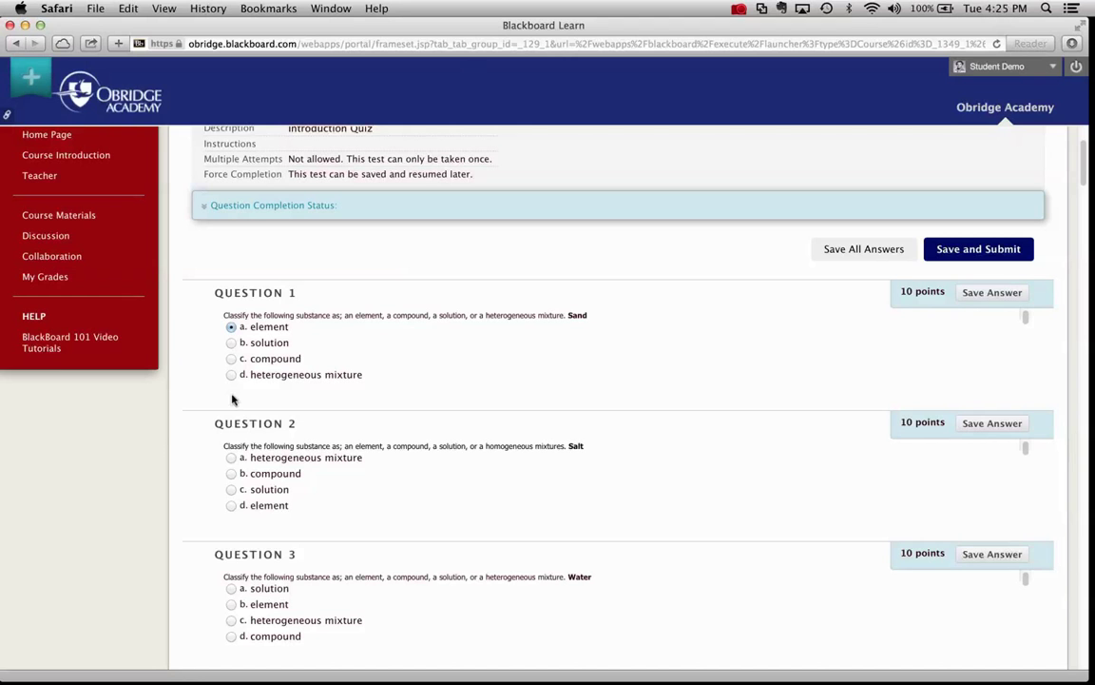
click(232, 473)
click(232, 589)
Skim the remaining test questions through Question 50, and leave the test unsubmitted for the Course Materials page.
scroll(780, 523, down, 20)
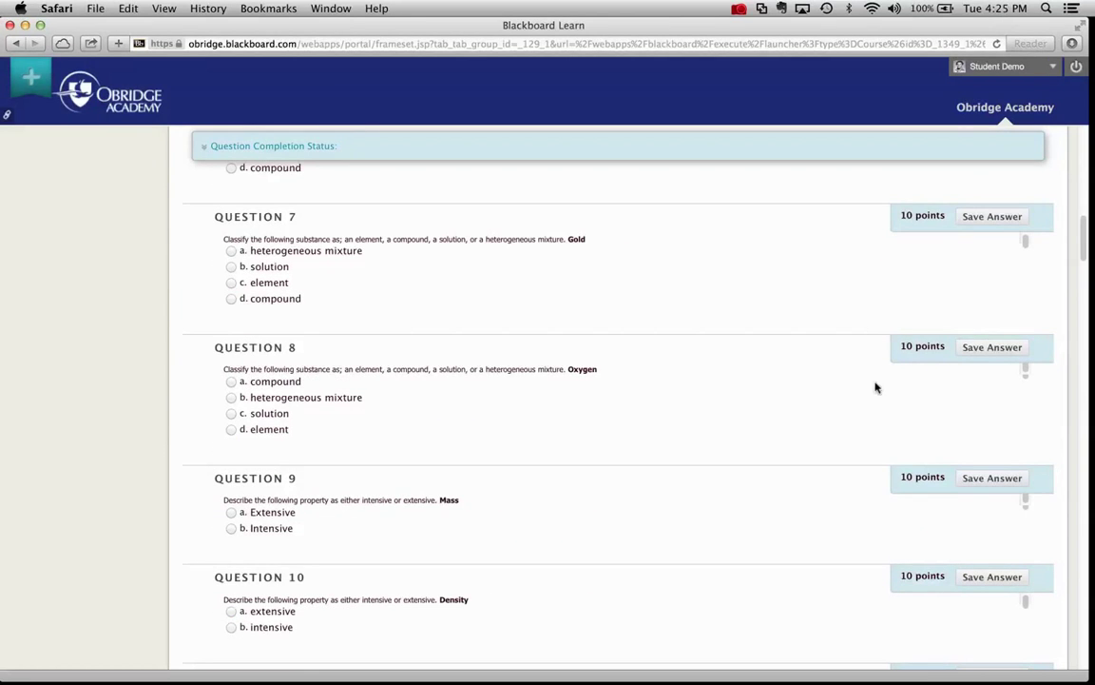
scroll(876, 387, down, 20)
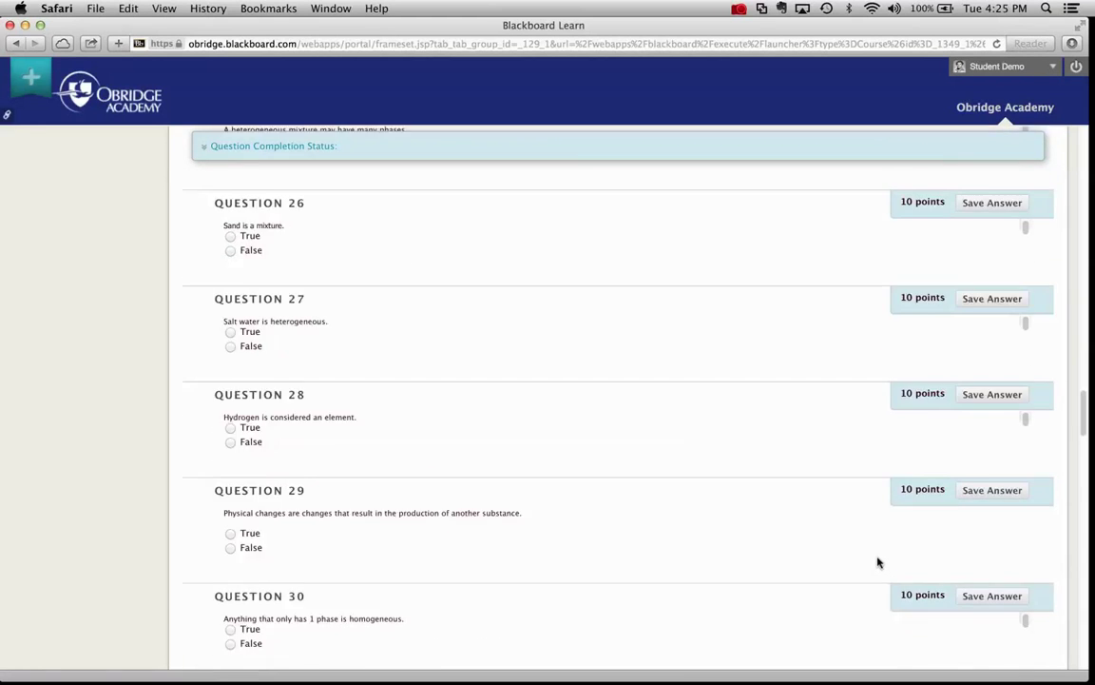
scroll(877, 562, down, 20)
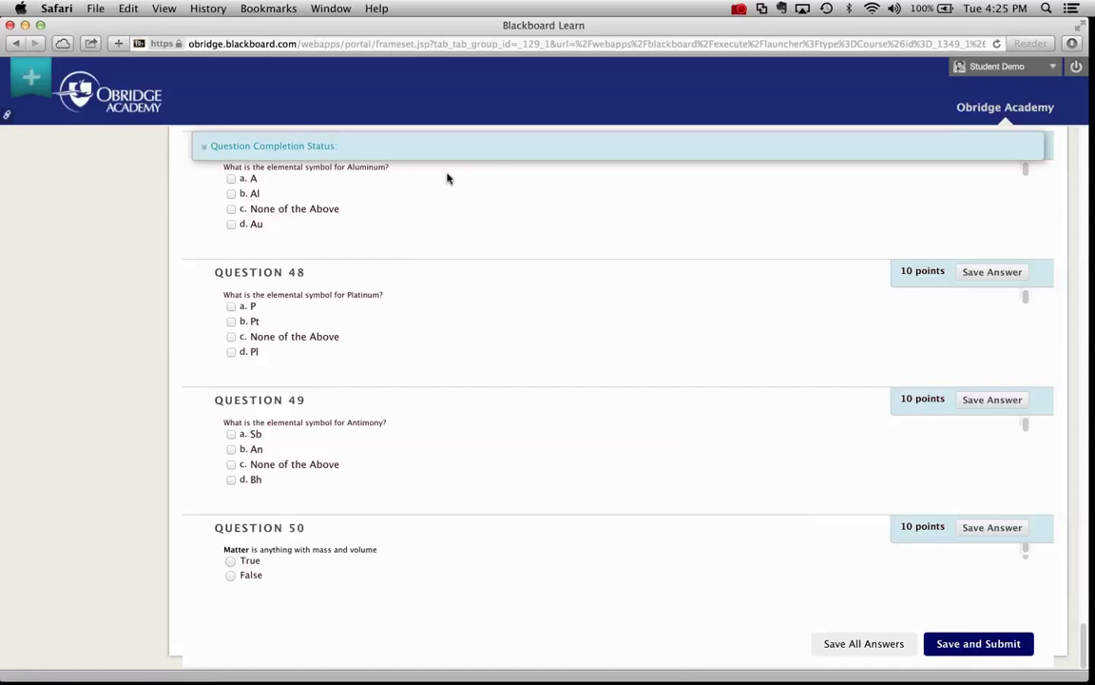
scroll(448, 178, up, 20)
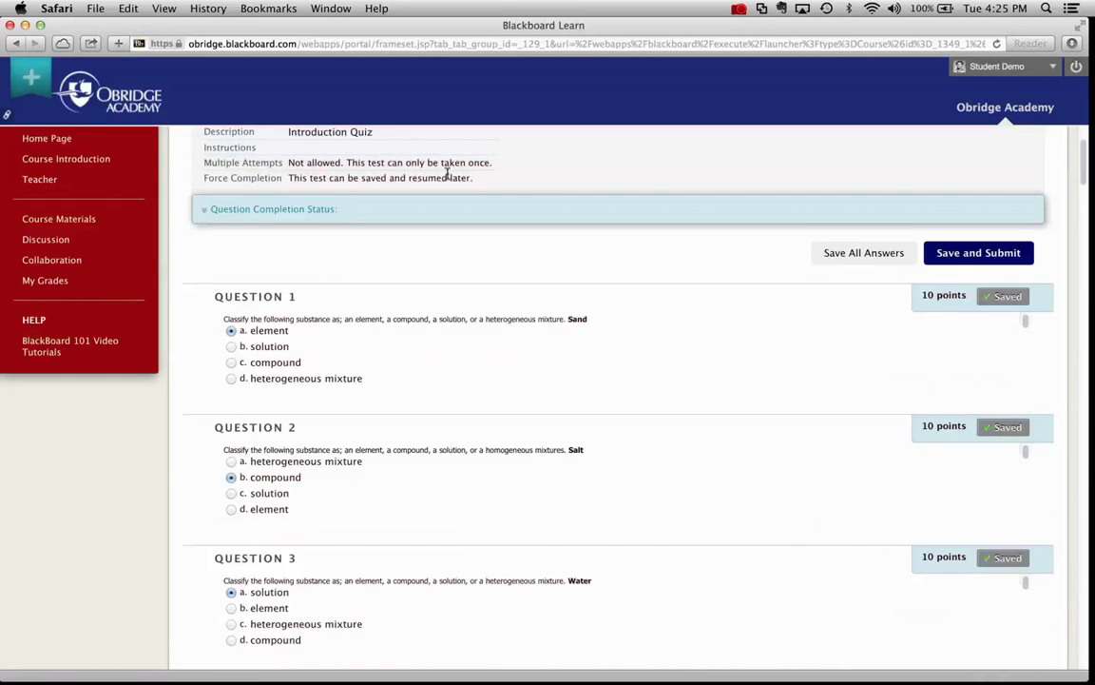
scroll(448, 176, up, 3)
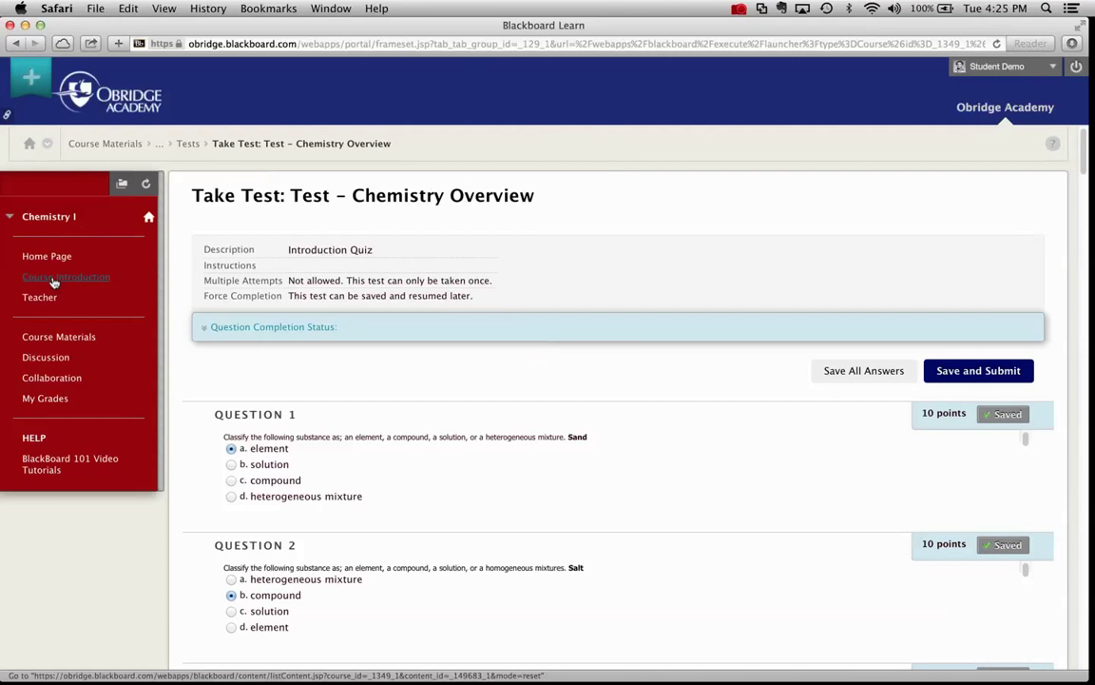
click(50, 336)
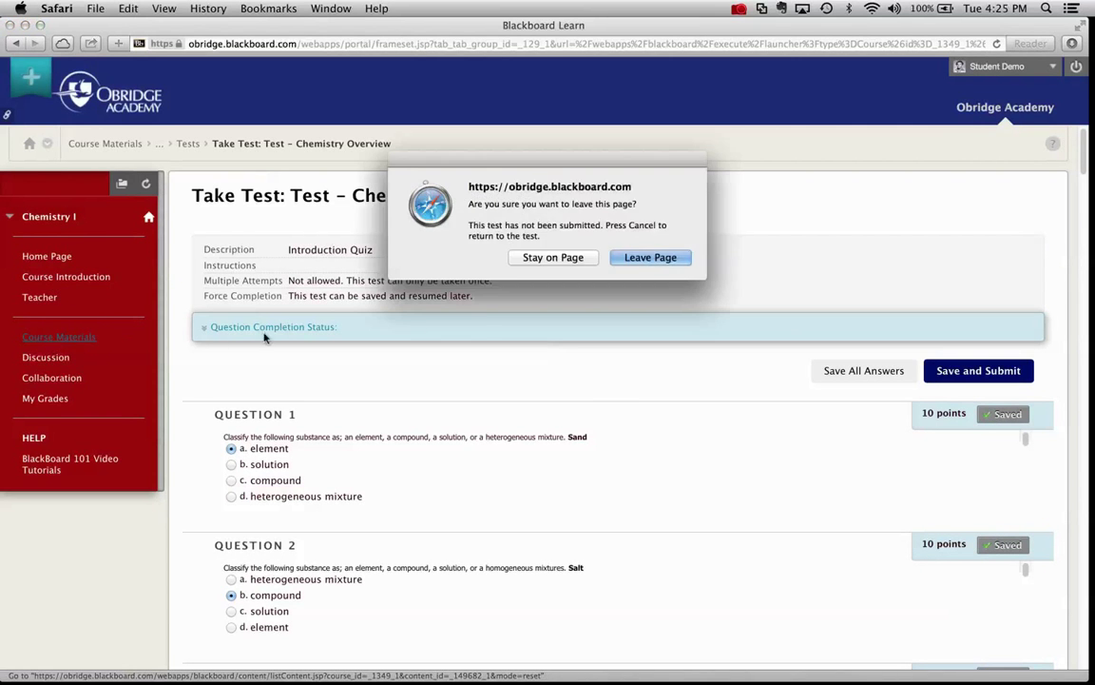
click(624, 260)
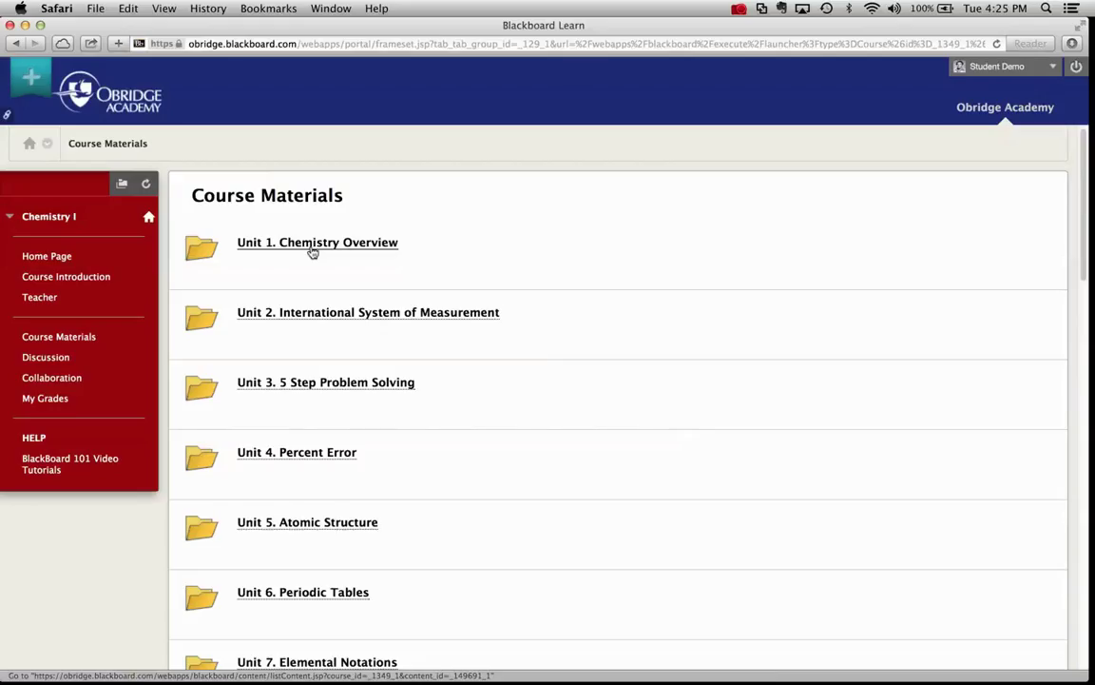
Look at the Chemistry I discussion board and return to the class list.
click(47, 359)
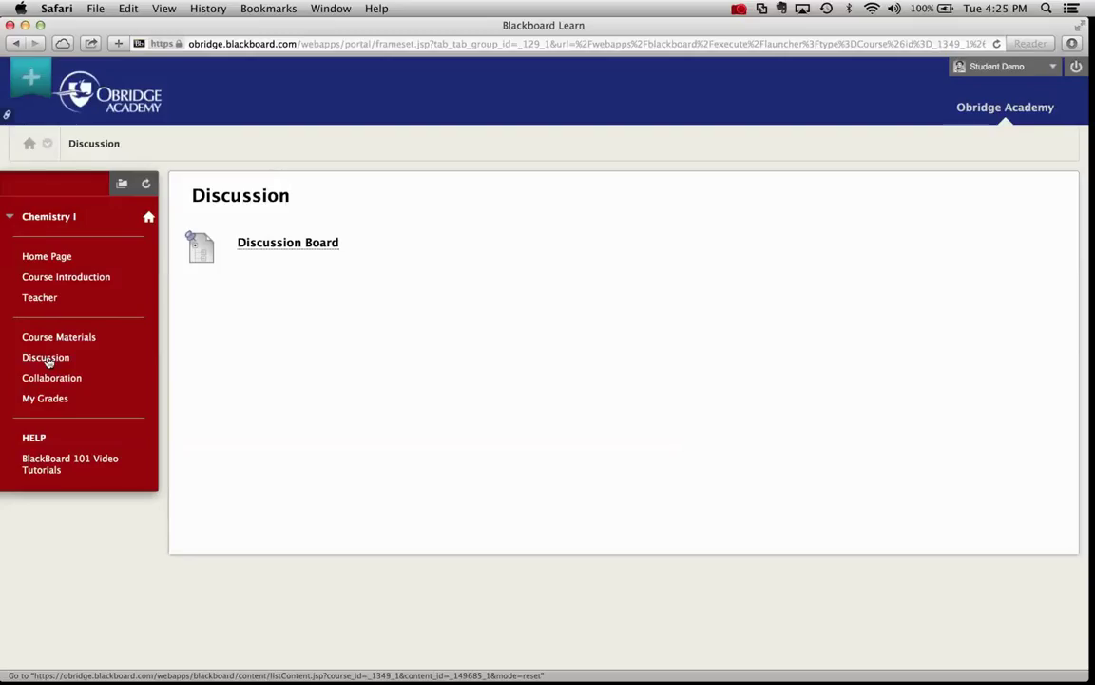
click(313, 244)
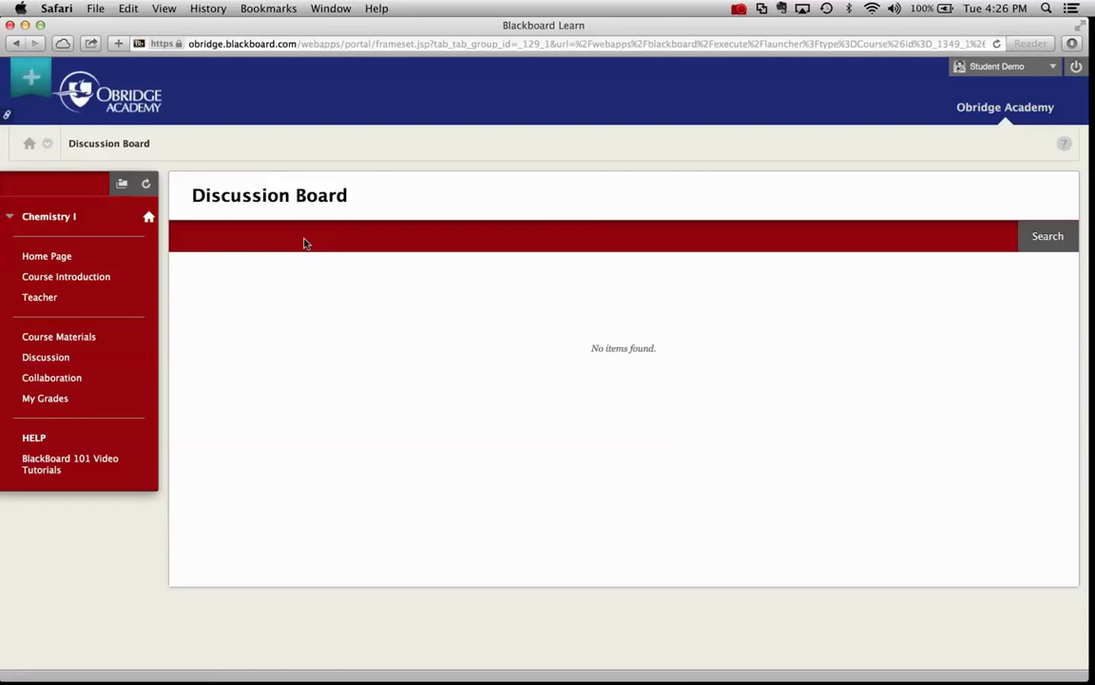
click(975, 109)
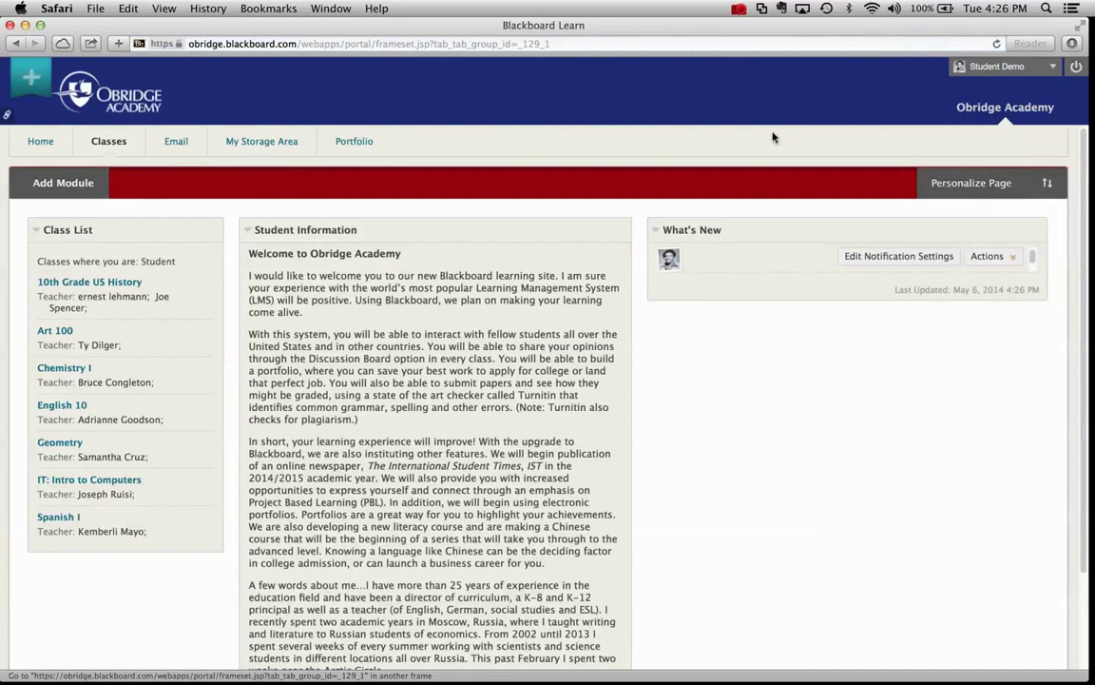
Open the Welcome thread on the 10th Grade US History discussion board and look through its posts.
click(90, 283)
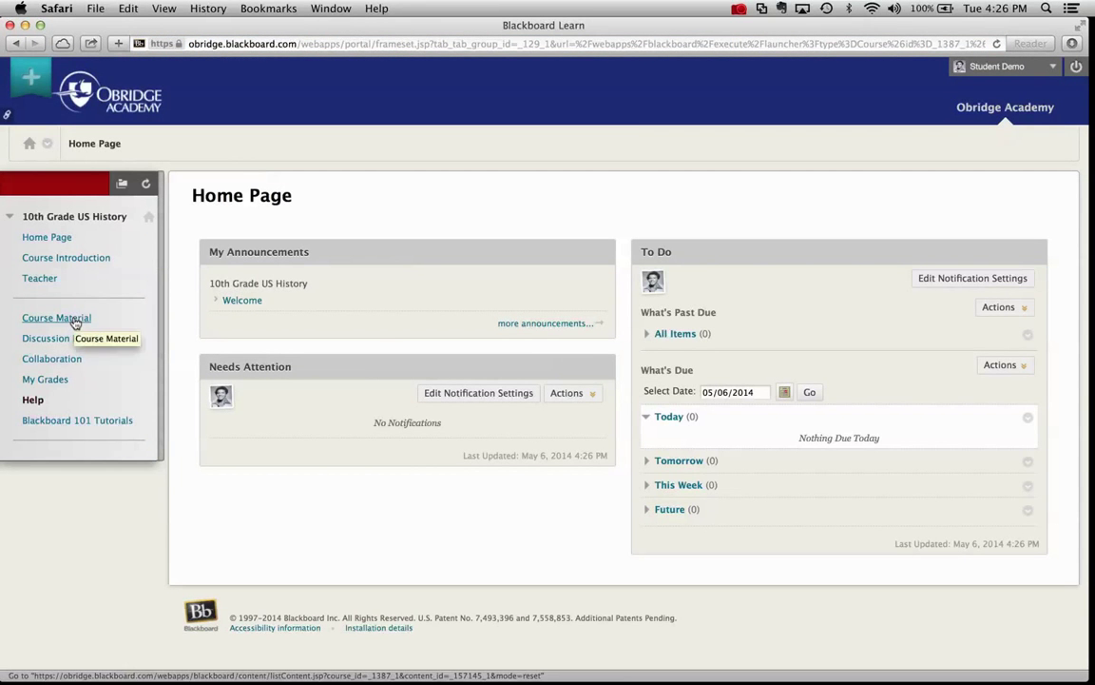
click(69, 340)
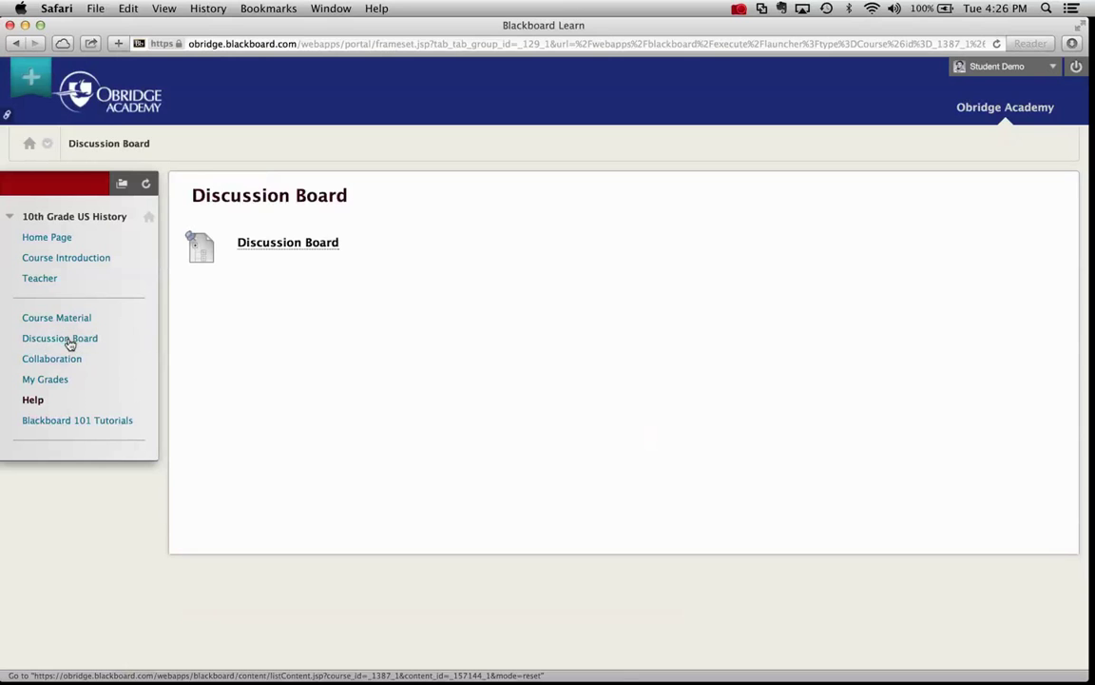
click(288, 246)
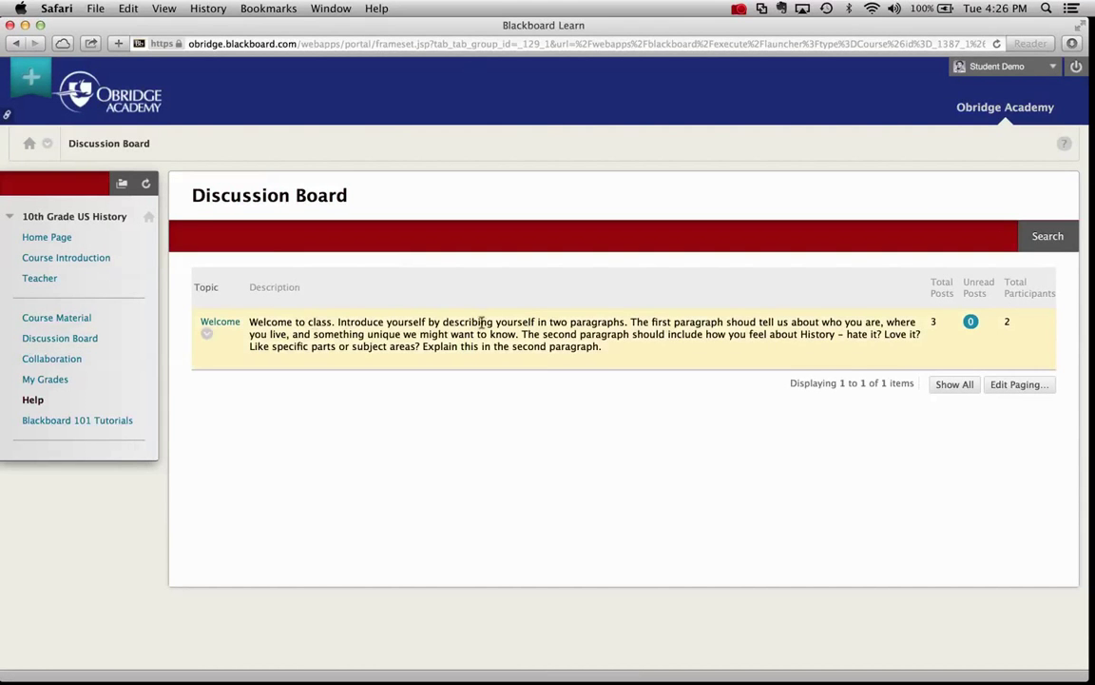
click(215, 323)
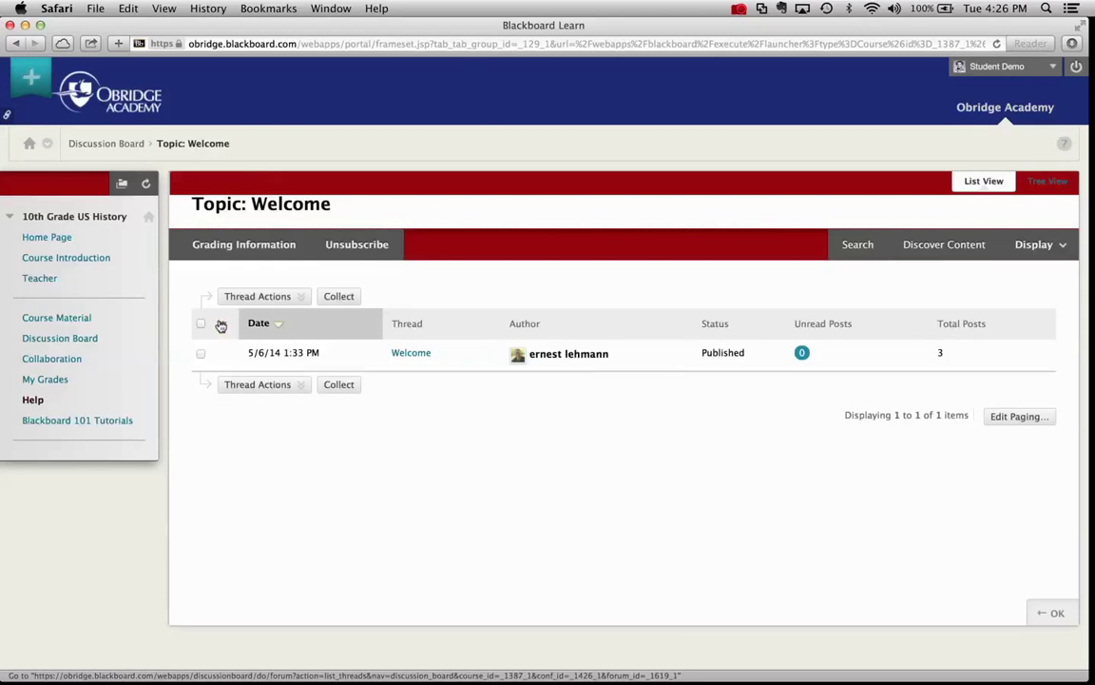
click(412, 353)
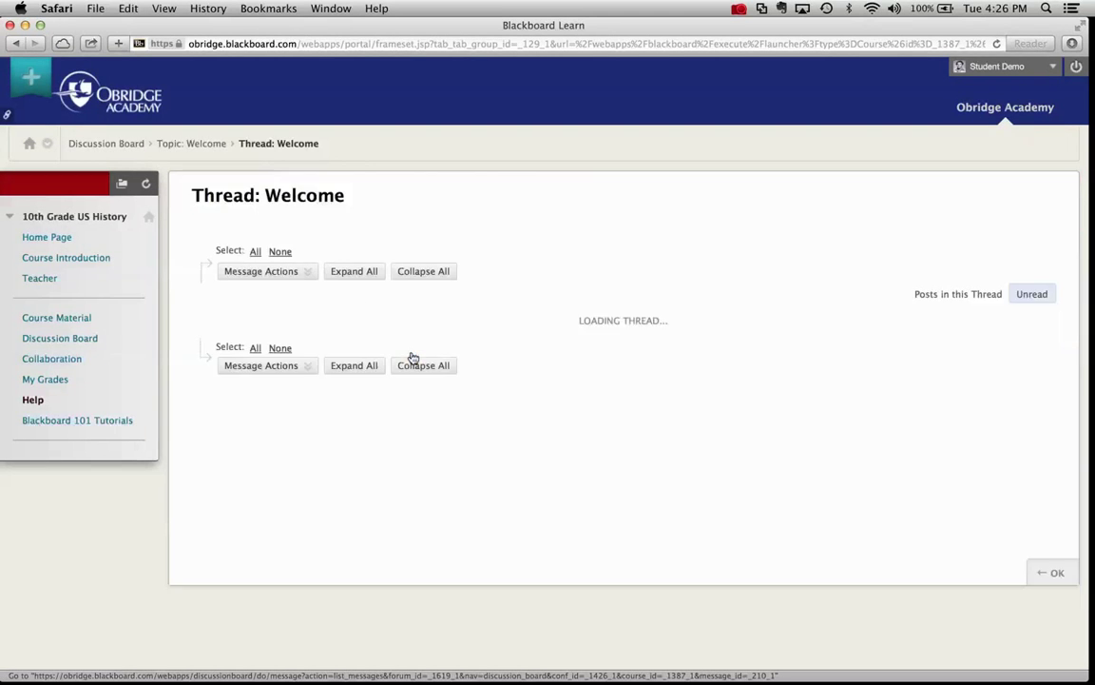
scroll(408, 420, down, 2)
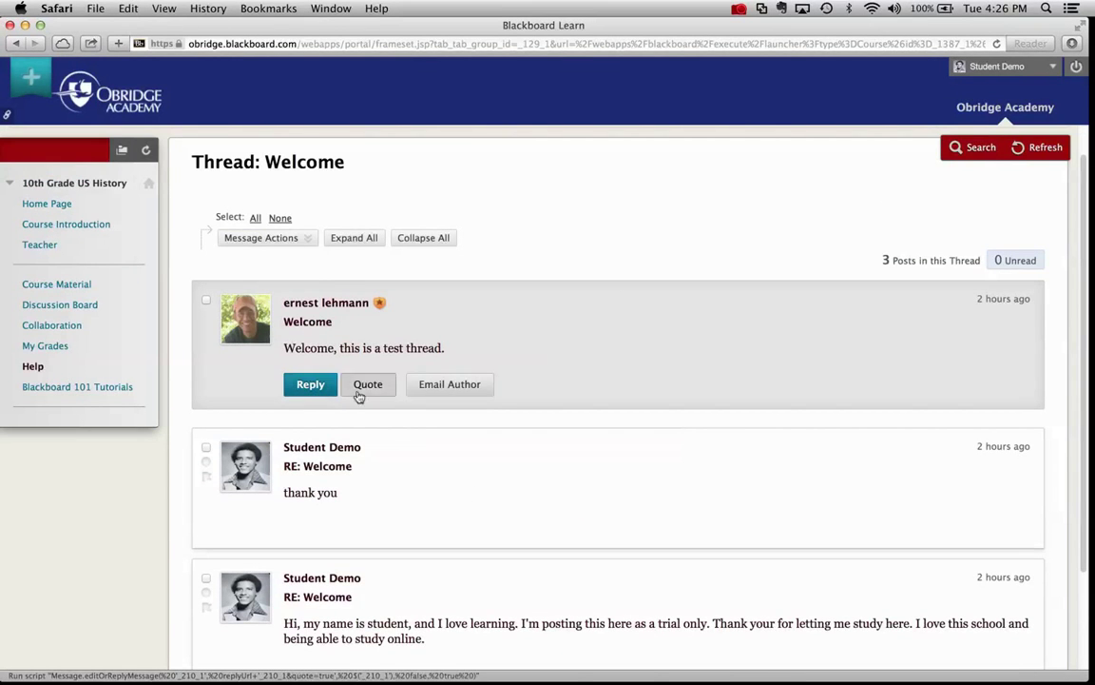
click(261, 238)
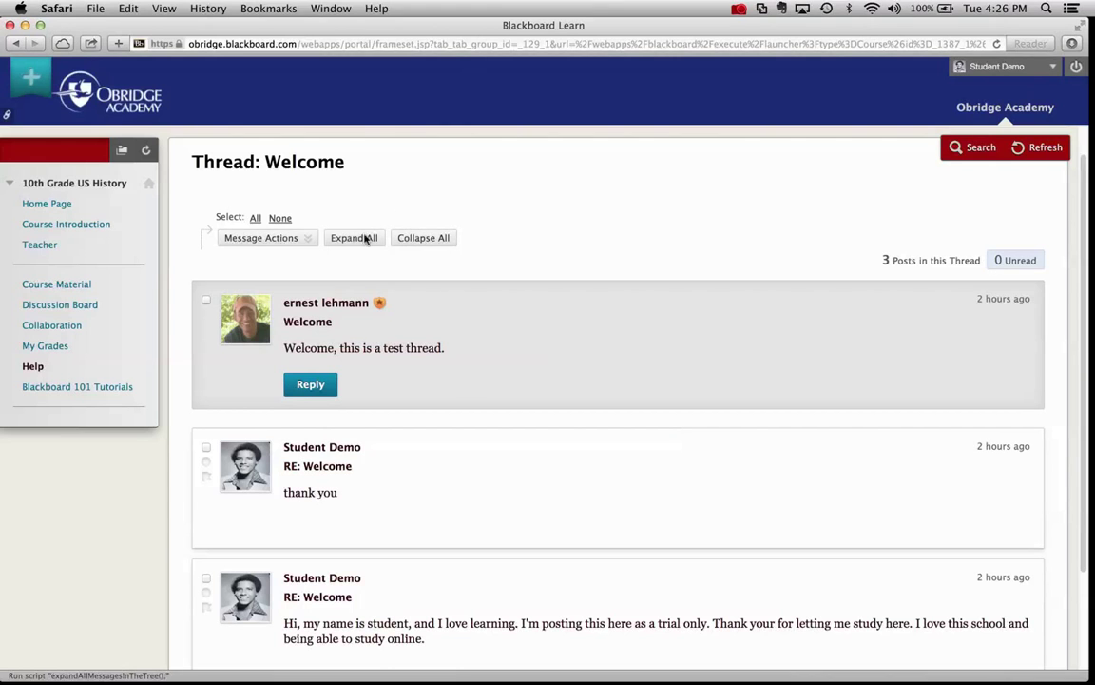
scroll(561, 265, down, 3)
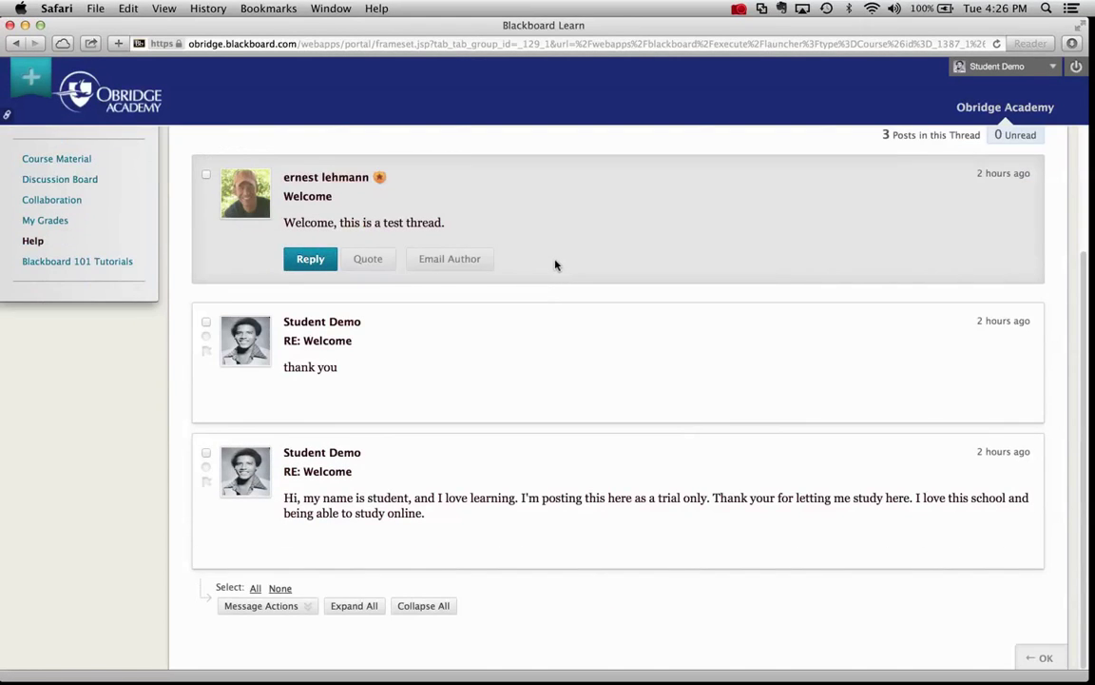
scroll(554, 265, up, 3)
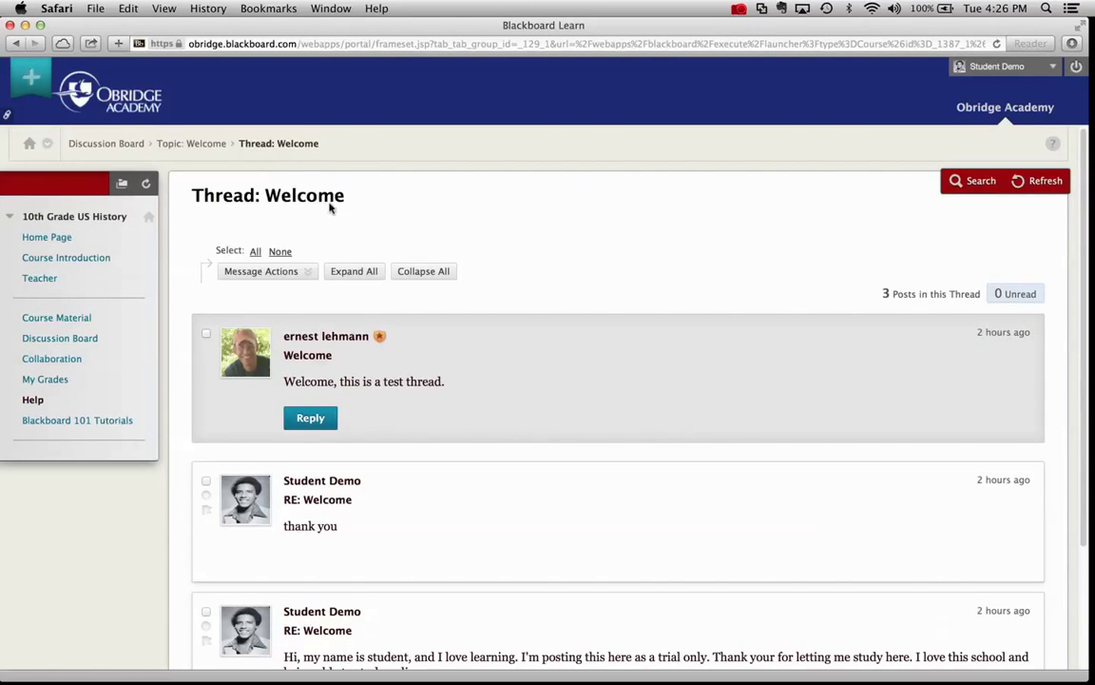
View the graded items in My Grades for 10th Grade US History, and return to the course's Home Page.
click(45, 379)
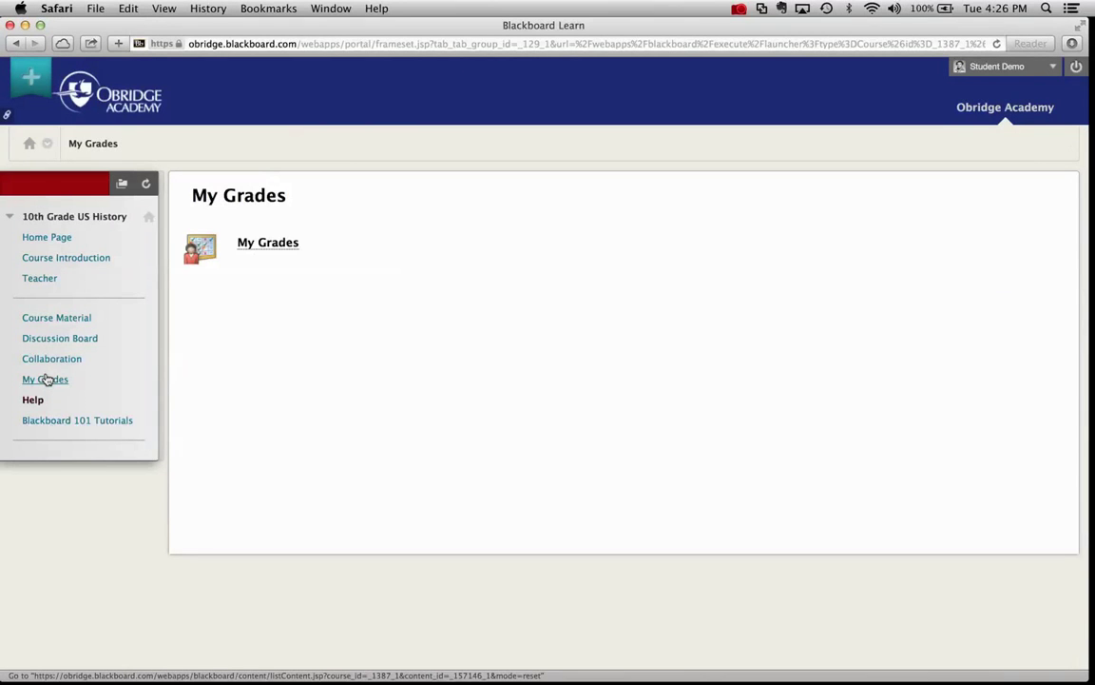
click(256, 245)
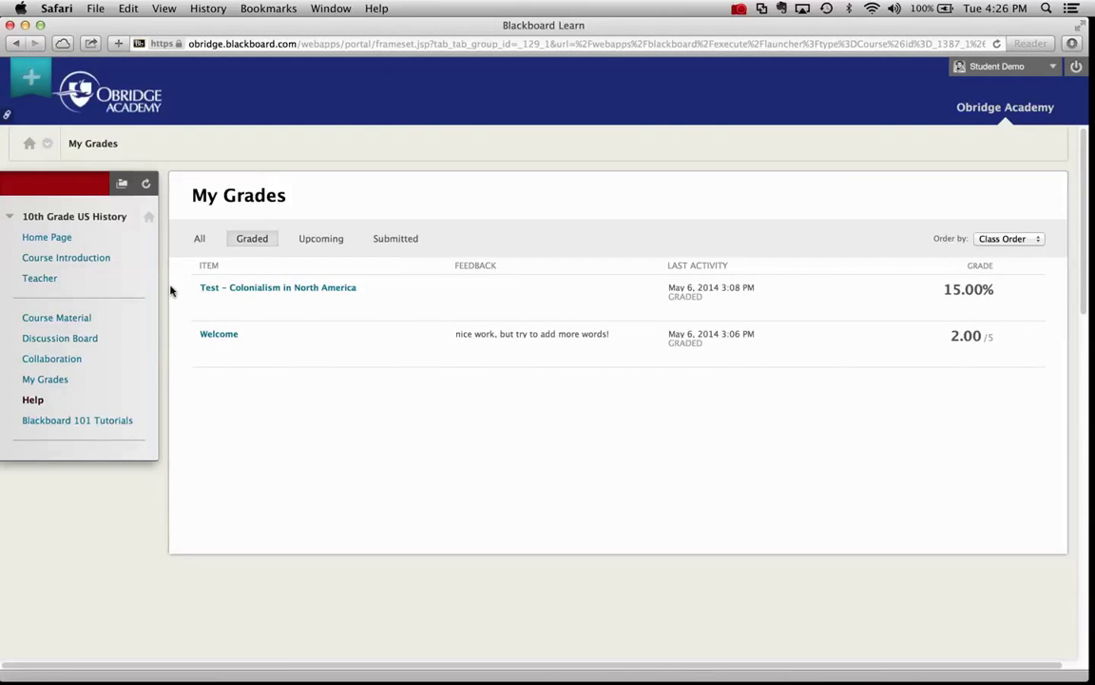
click(58, 236)
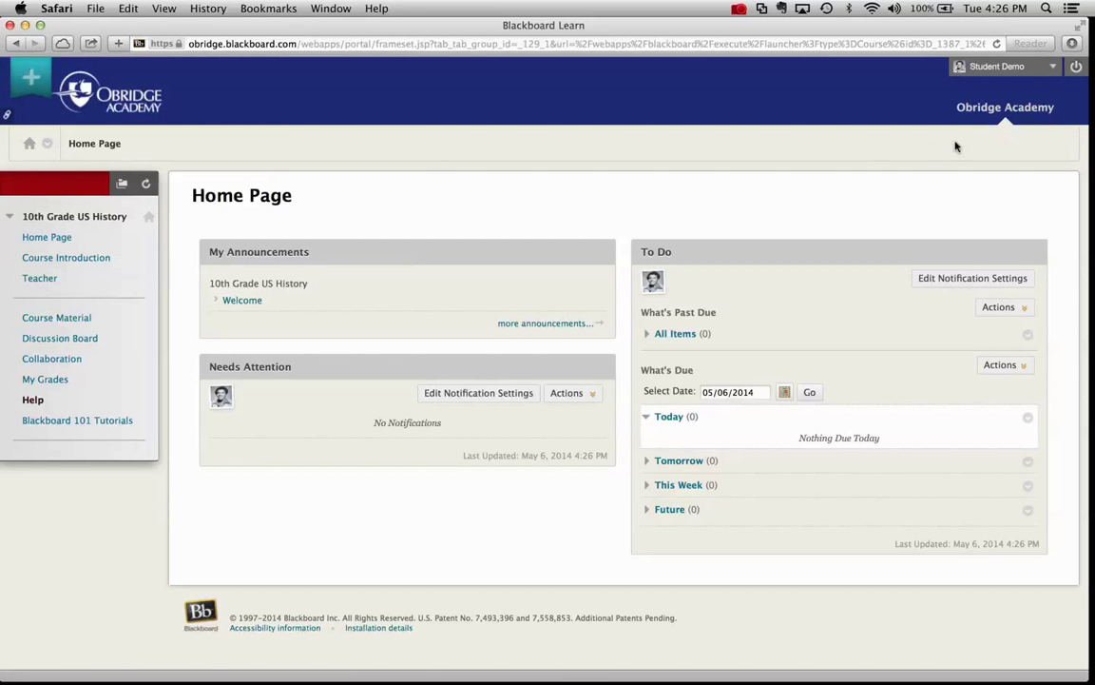
Start an email to all teacher users of the 10th Grade US History class, ready for entering the subject.
click(986, 110)
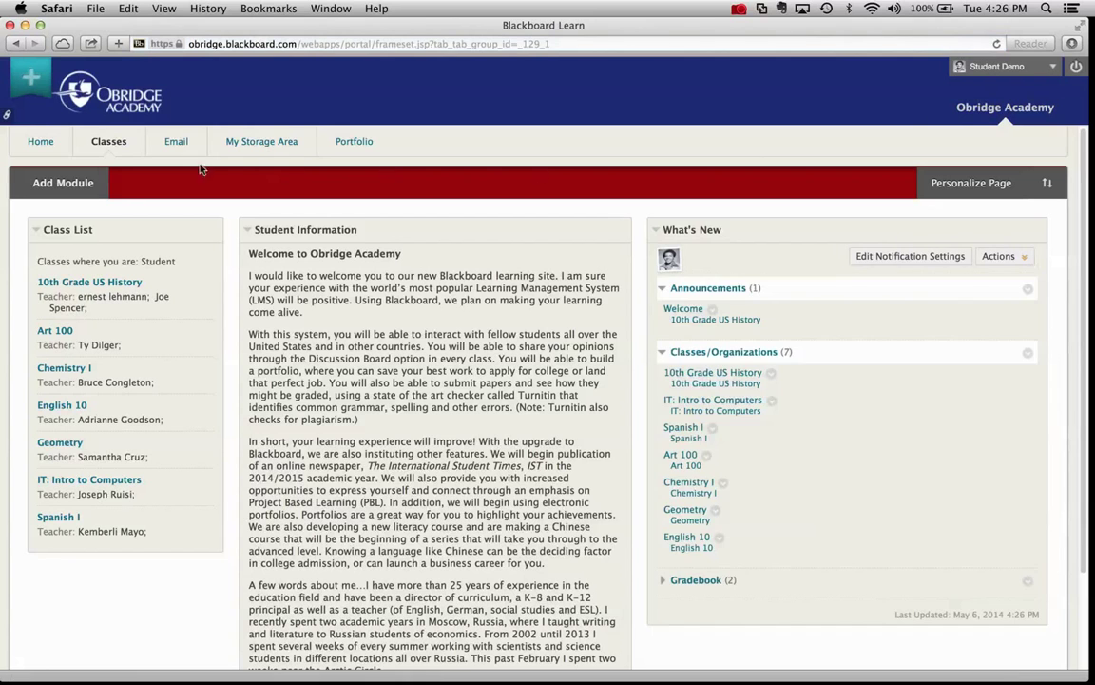
click(174, 144)
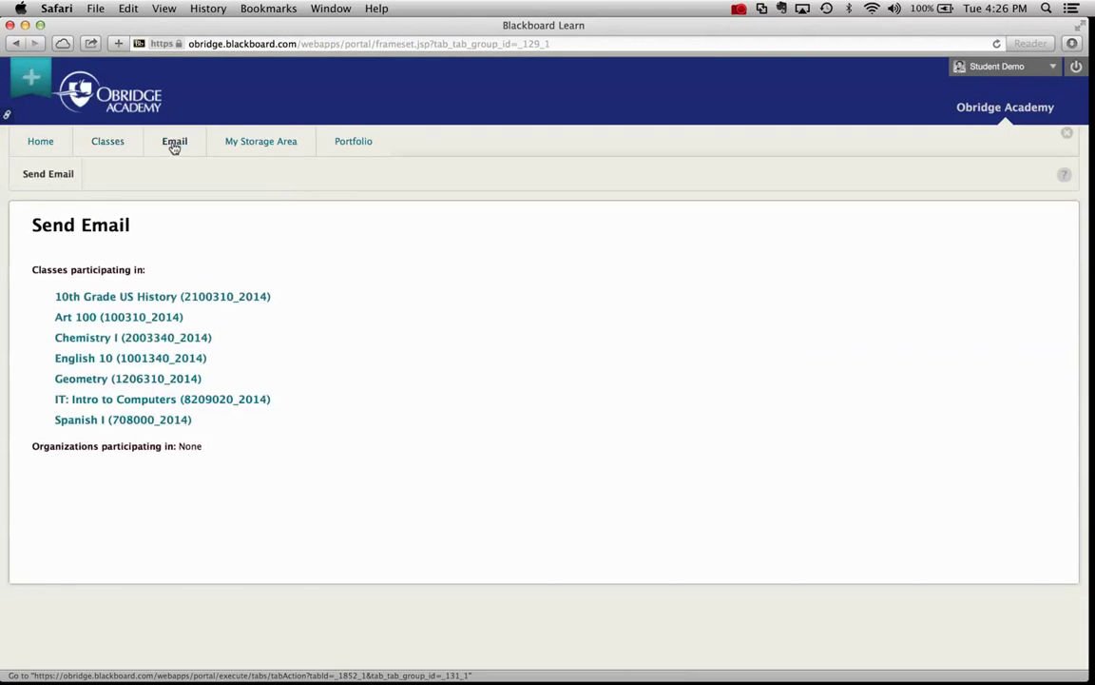
click(119, 298)
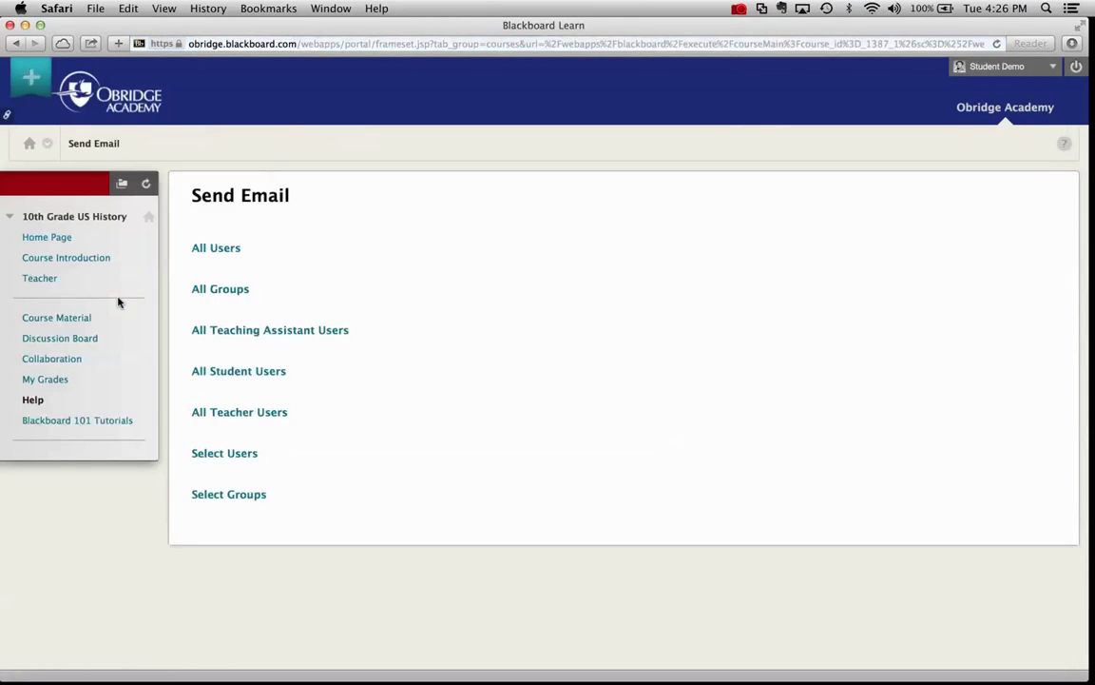
click(239, 412)
click(371, 399)
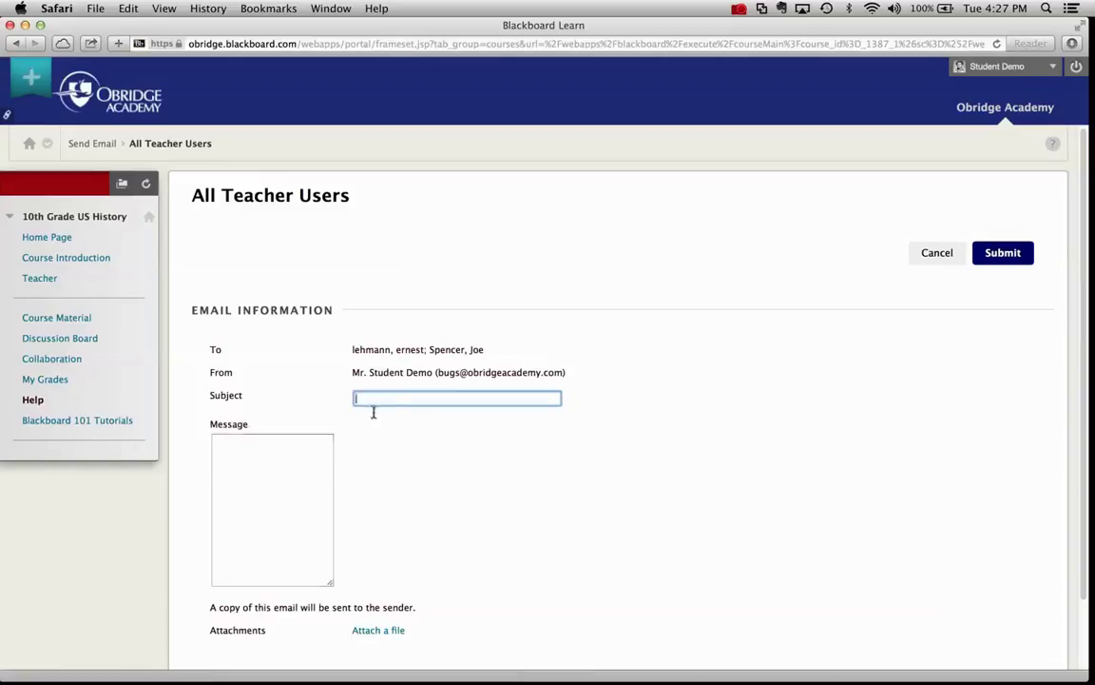